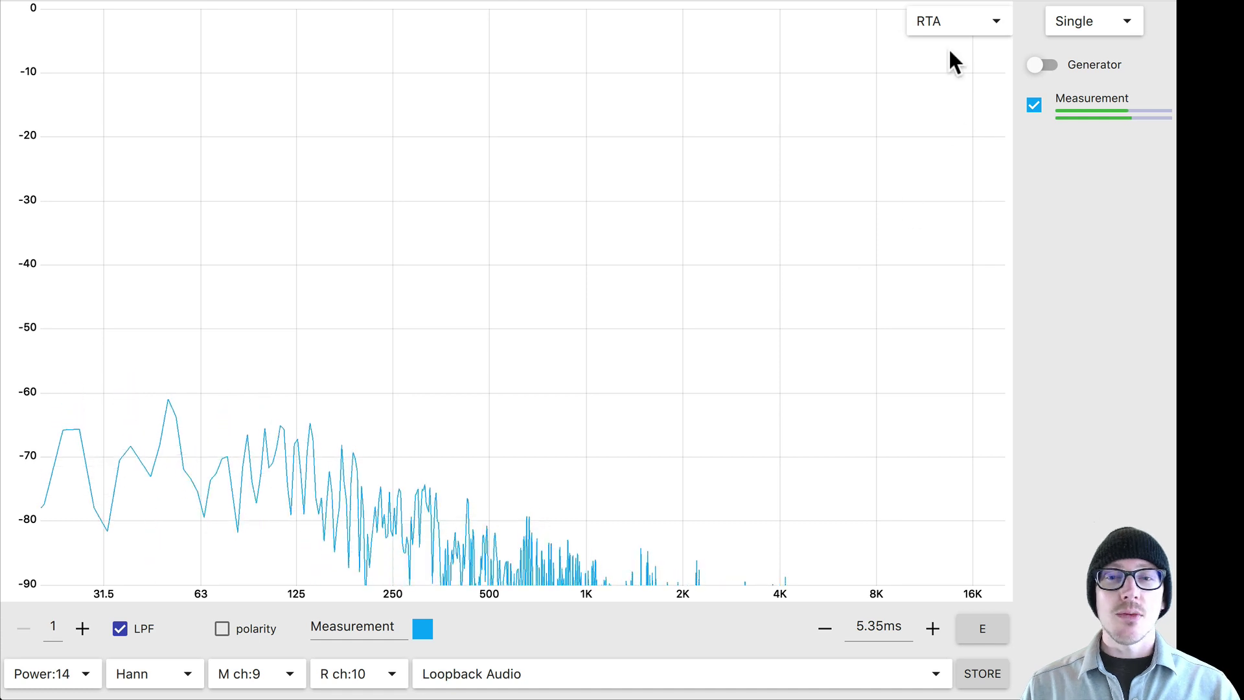
- Keep the RTA graph type and bring up the graph's range and display settings
{"action": "left_click", "coordinate": [978, 26]}
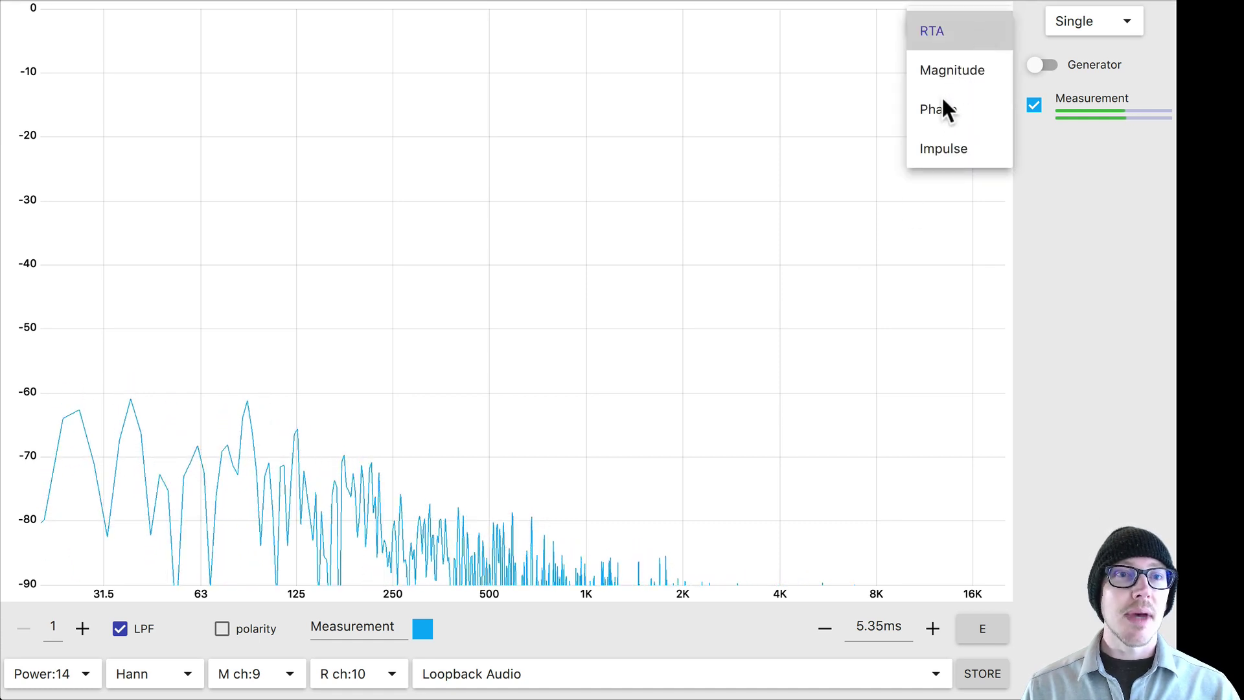
{"action": "left_click", "coordinate": [1081, 305]}
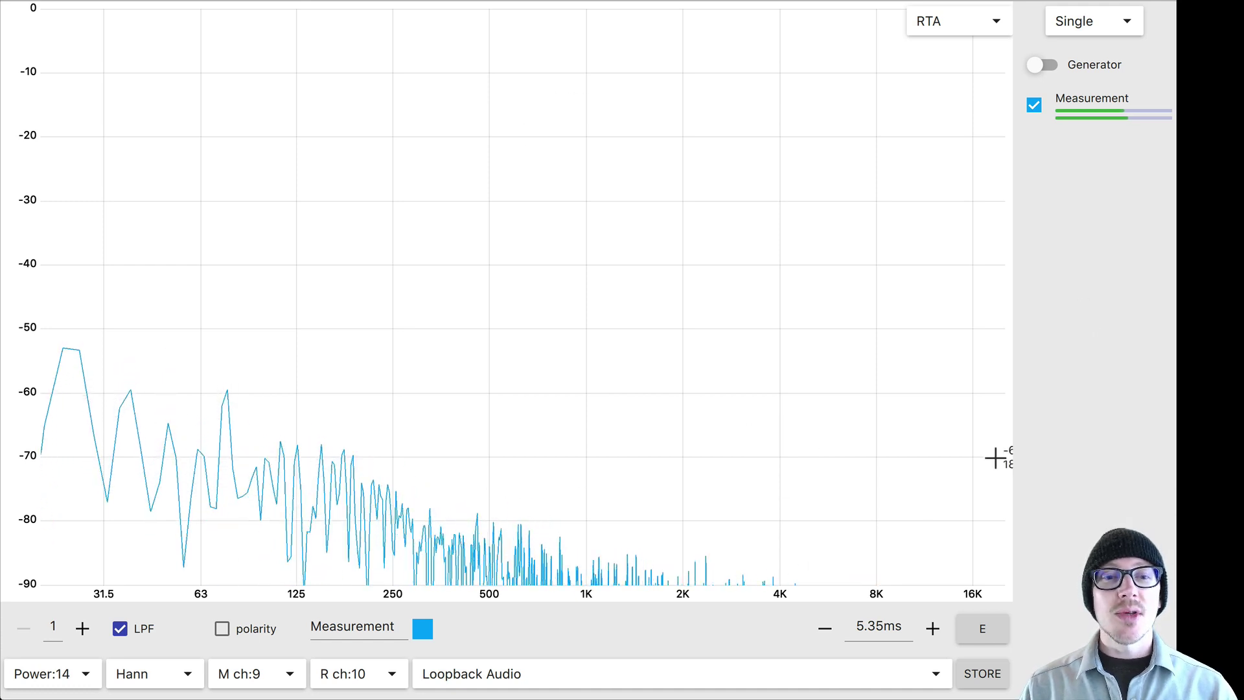
{"action": "left_click", "coordinate": [406, 226]}
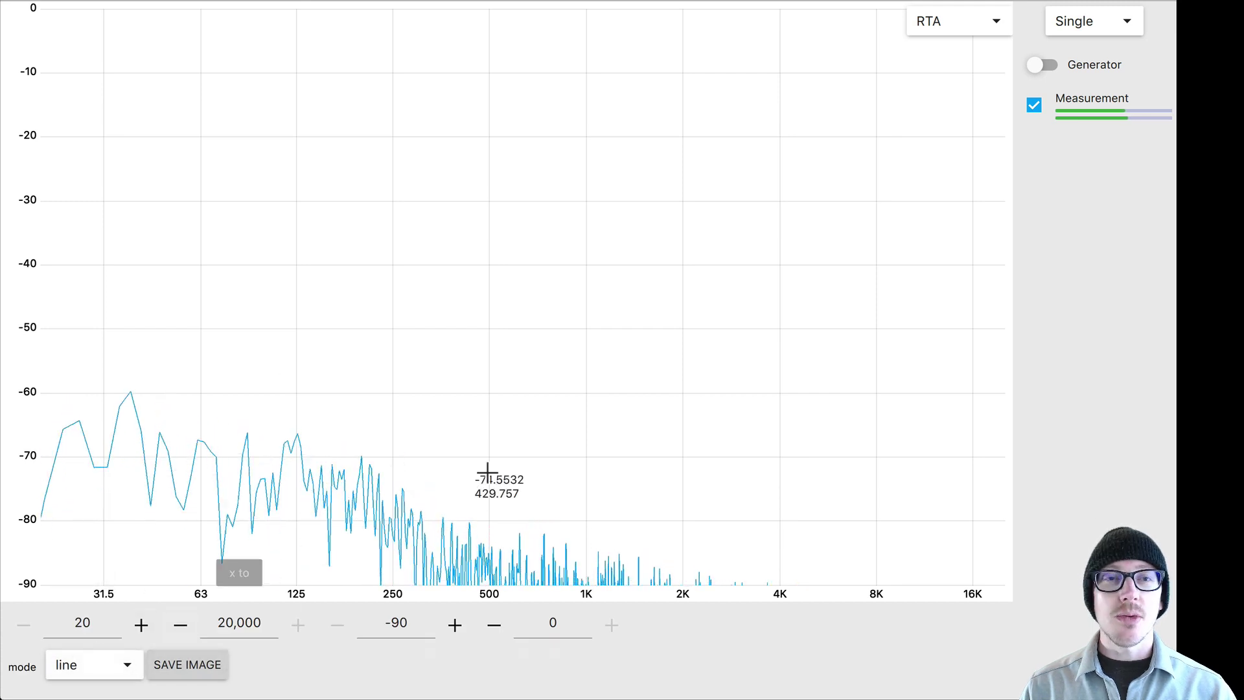
- Draw the RTA spectrum as bars, then switch it back to a line
{"action": "left_click", "coordinate": [92, 666]}
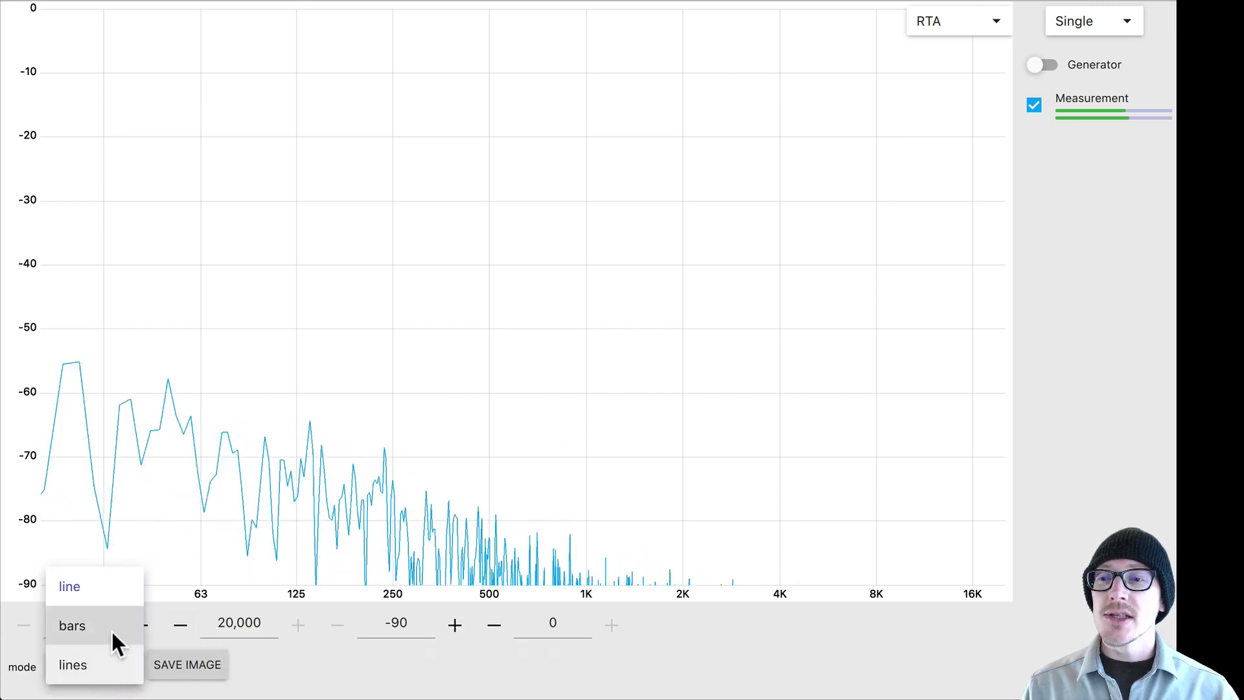
{"action": "left_click", "coordinate": [110, 626]}
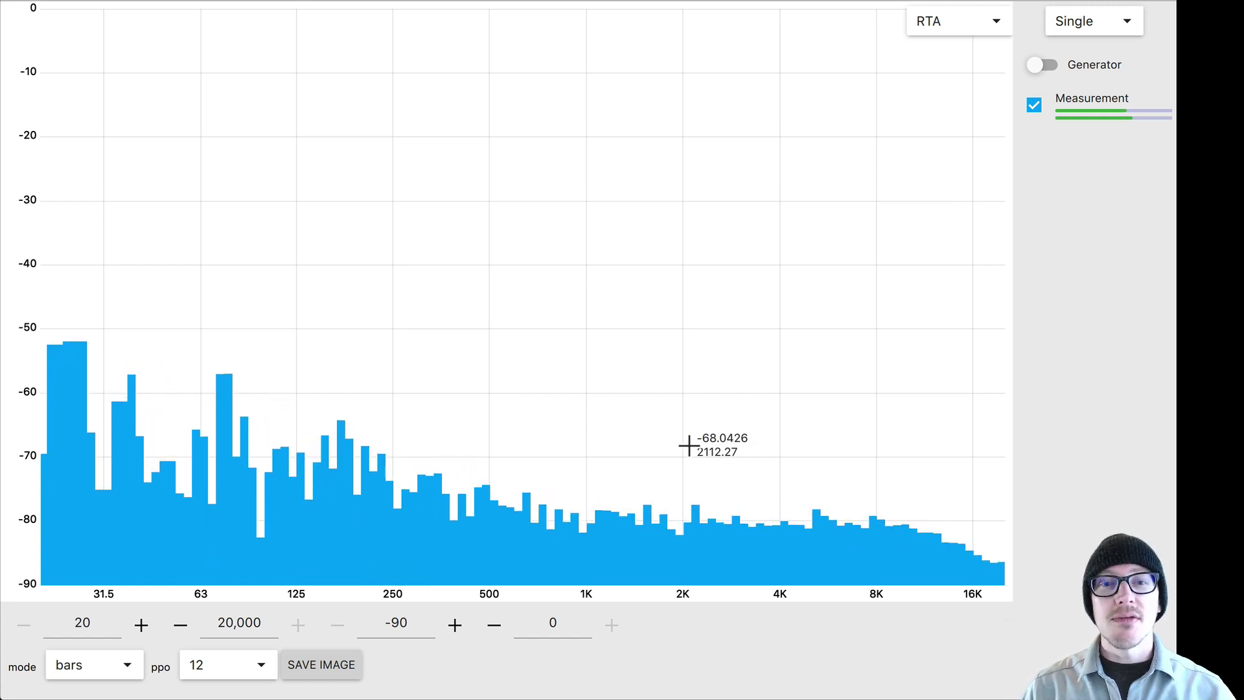
{"action": "left_click", "coordinate": [110, 668]}
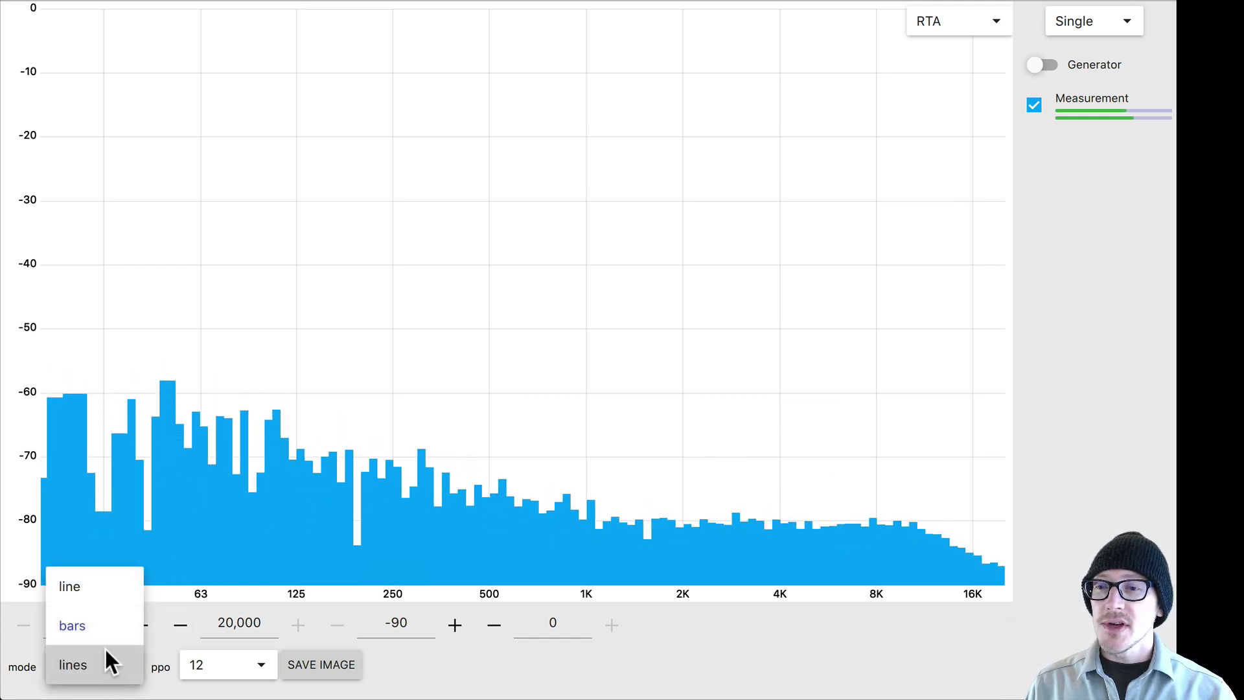
{"action": "left_click", "coordinate": [101, 586]}
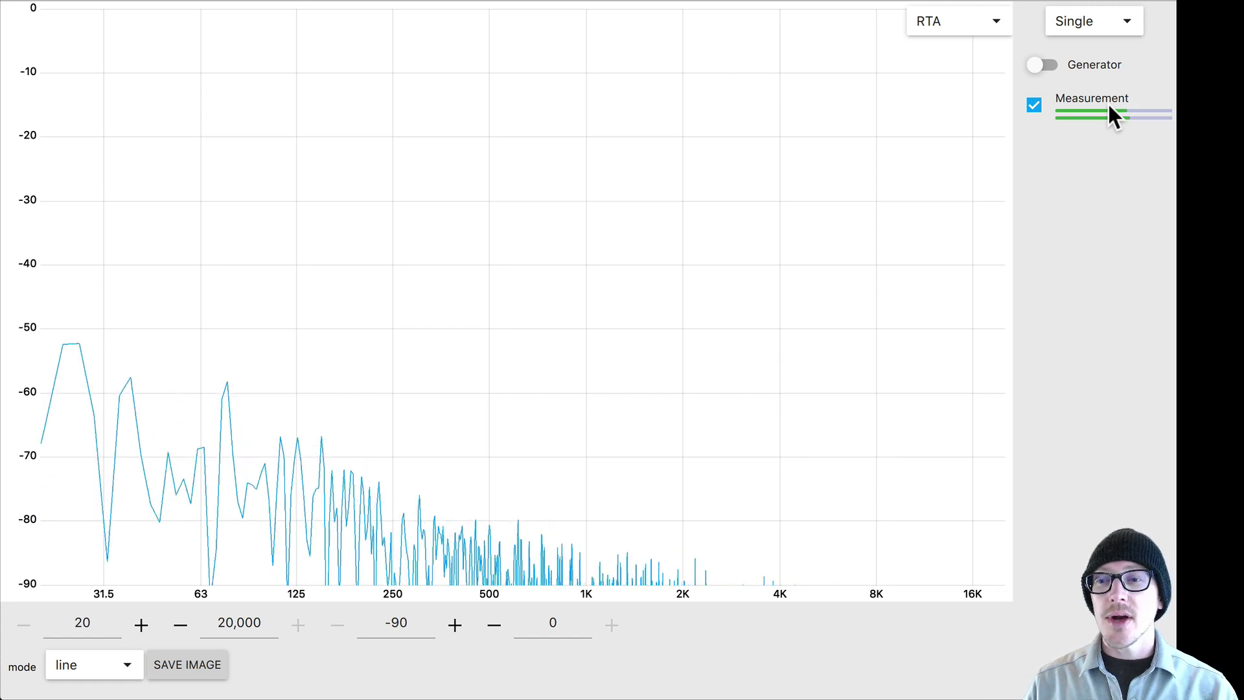
- Split the view into two graphs, then change to the three-graph layout
{"action": "left_click", "coordinate": [1112, 16]}
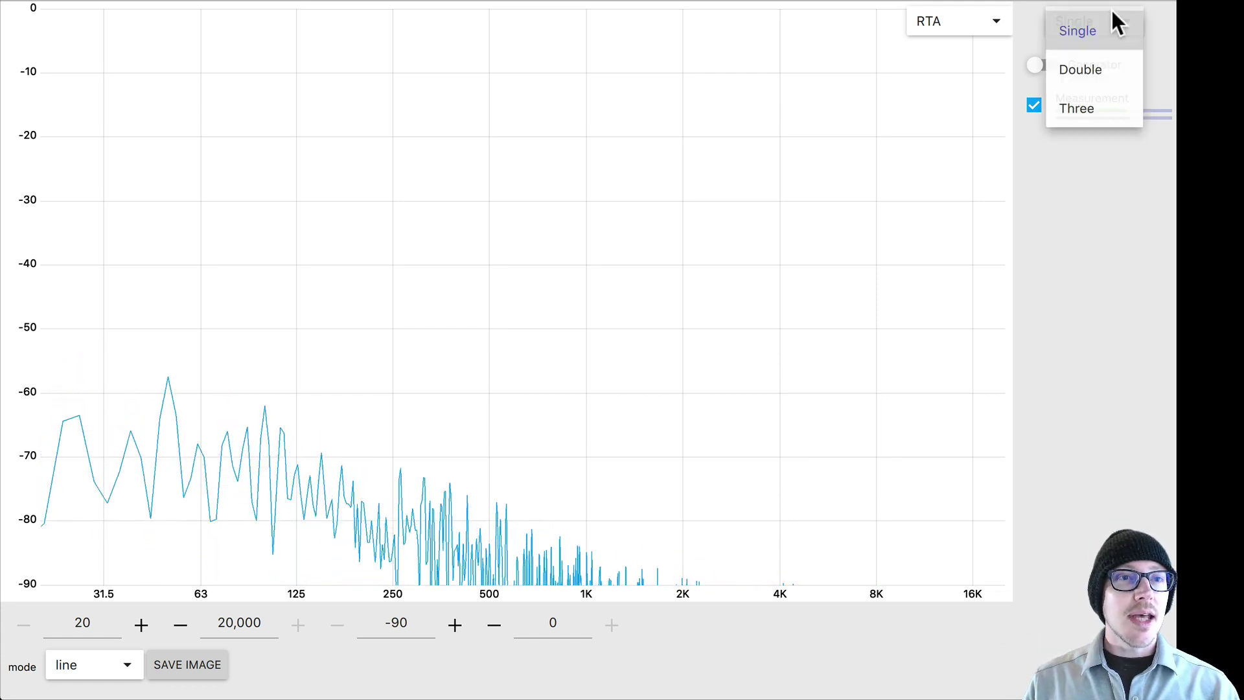
{"action": "left_click", "coordinate": [1095, 65]}
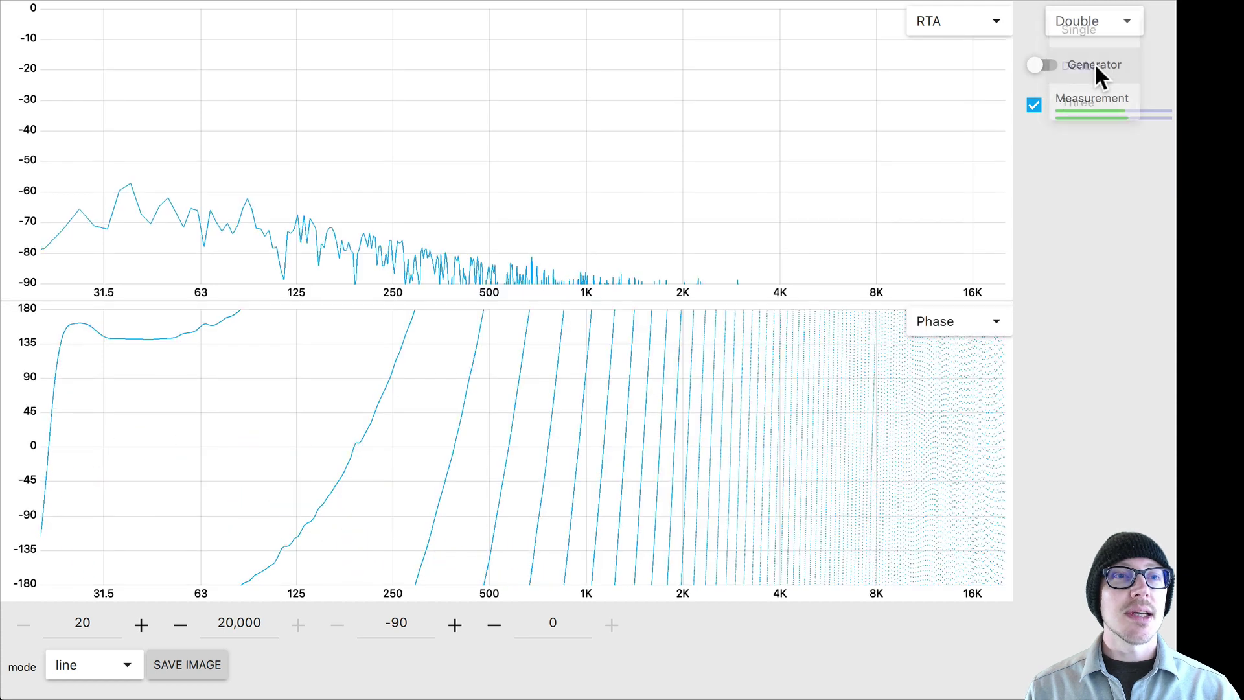
{"action": "left_click", "coordinate": [1108, 21]}
{"action": "left_click", "coordinate": [1091, 108]}
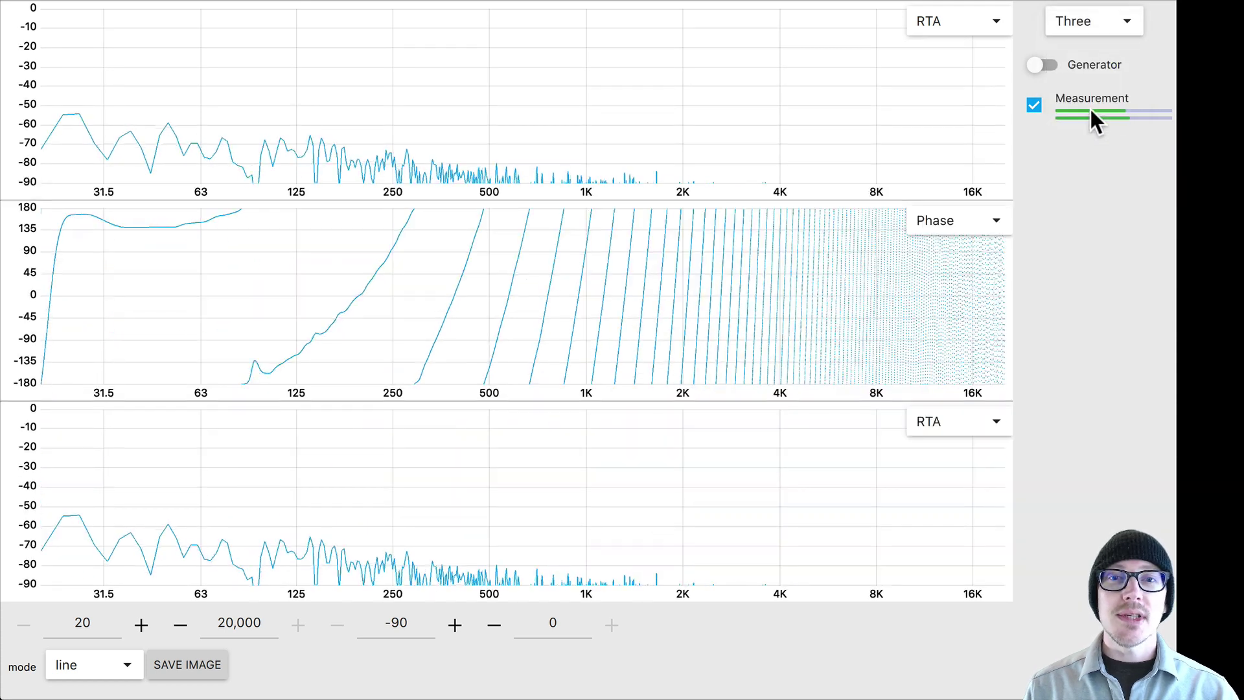
- Show Magnitude in the top graph and apply the estimated measurement delay
{"action": "left_click", "coordinate": [937, 21]}
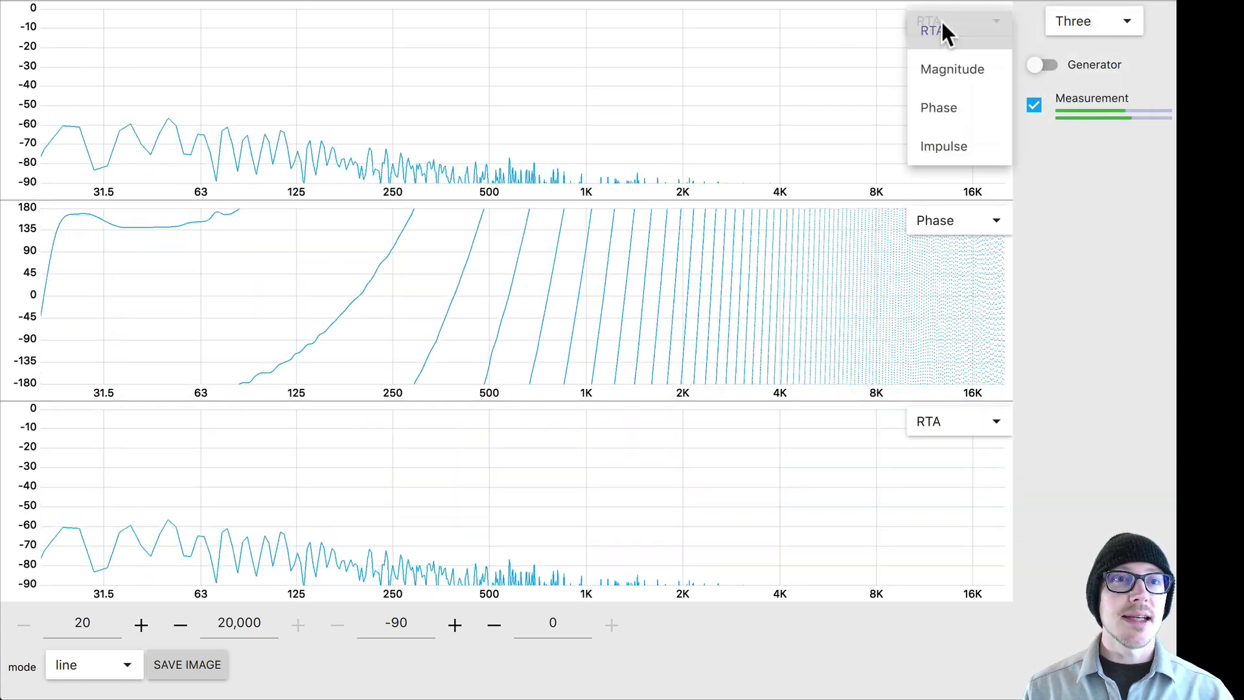
{"action": "left_click", "coordinate": [950, 67]}
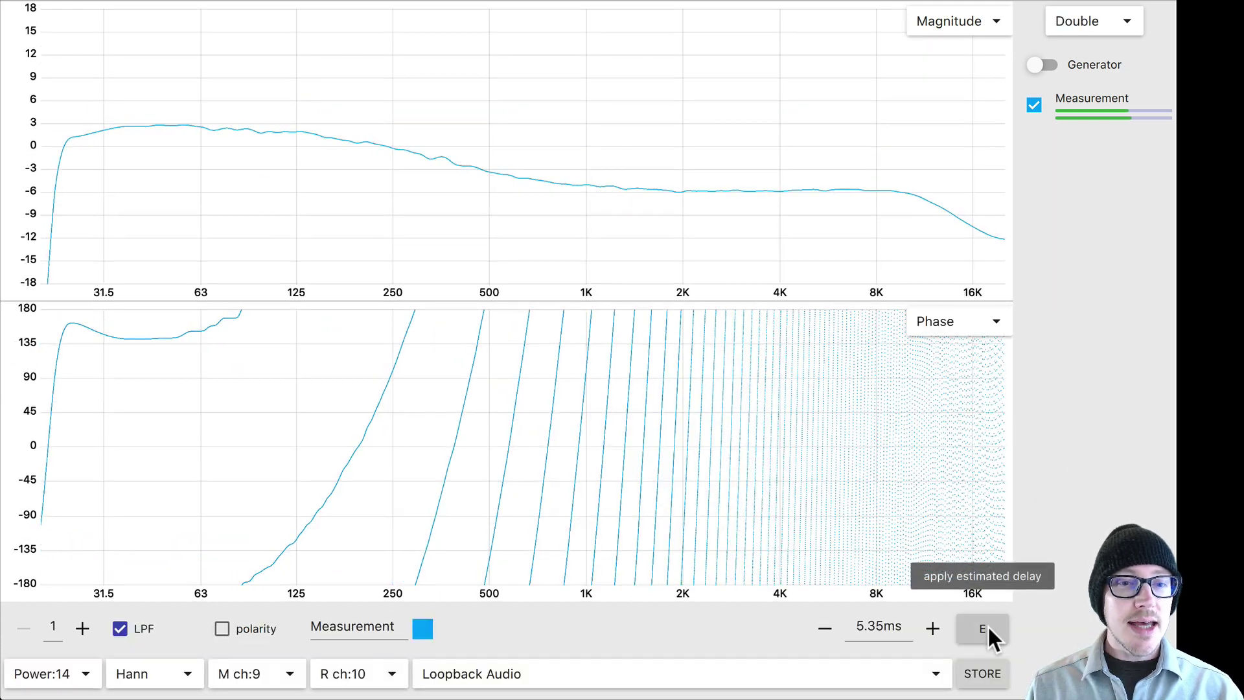
{"action": "left_click", "coordinate": [983, 628]}
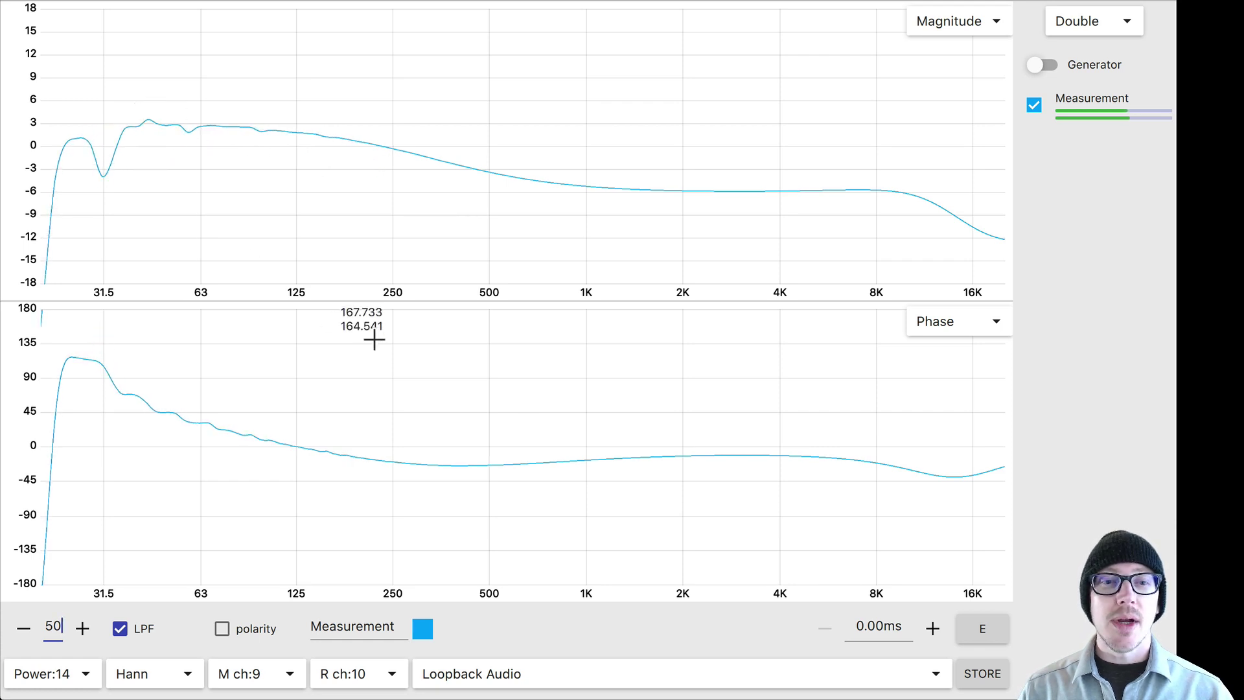
- Store two snapshots as Stored #1 and Stored #2, then uncheck both traces
{"action": "left_click", "coordinate": [989, 673]}
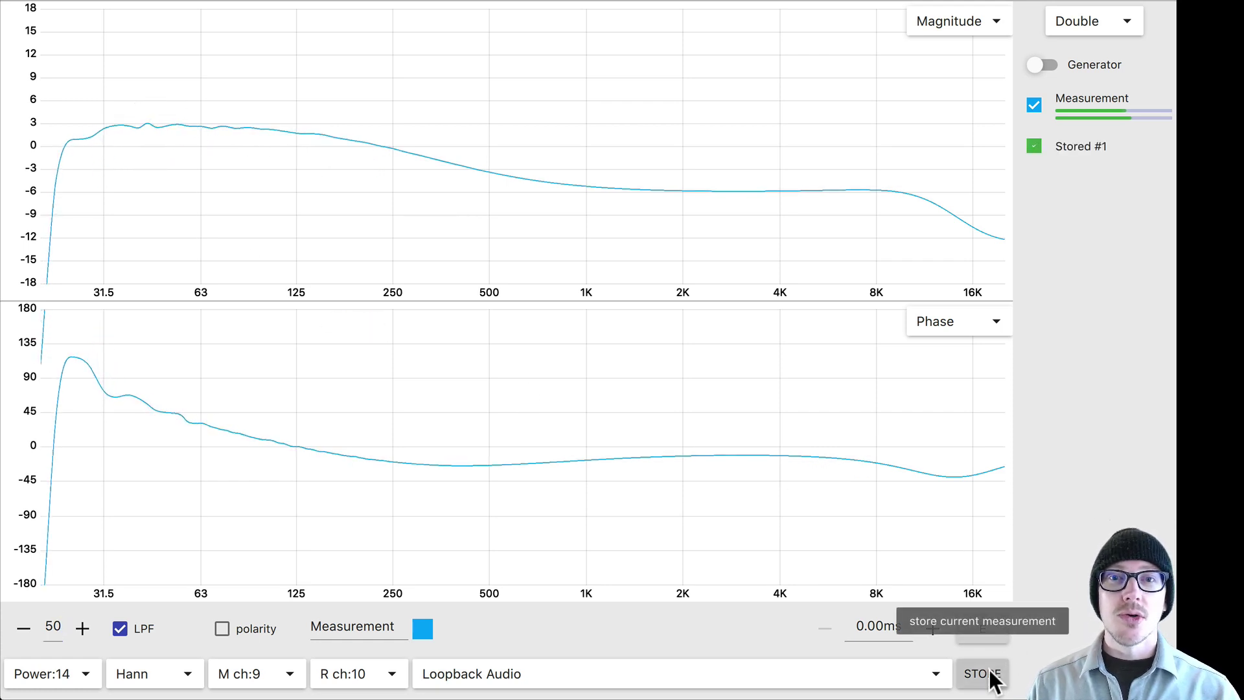
{"action": "left_click", "coordinate": [991, 674]}
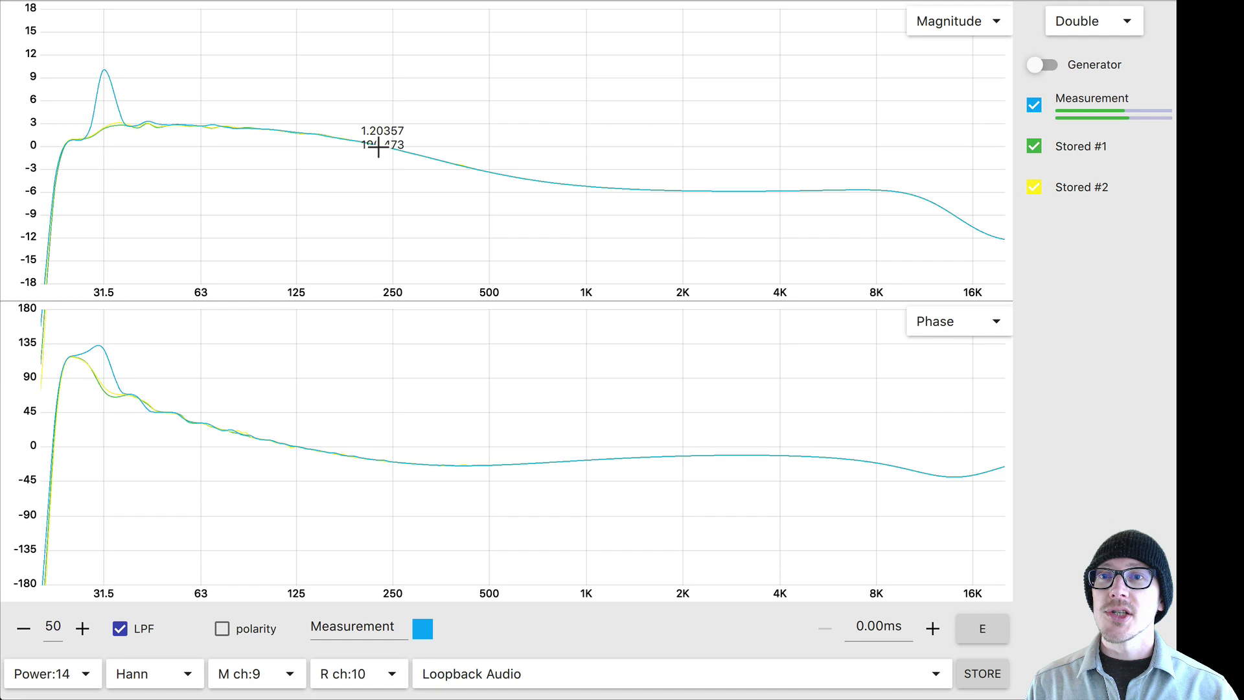
{"action": "left_click", "coordinate": [1034, 147]}
{"action": "left_click", "coordinate": [1034, 187]}
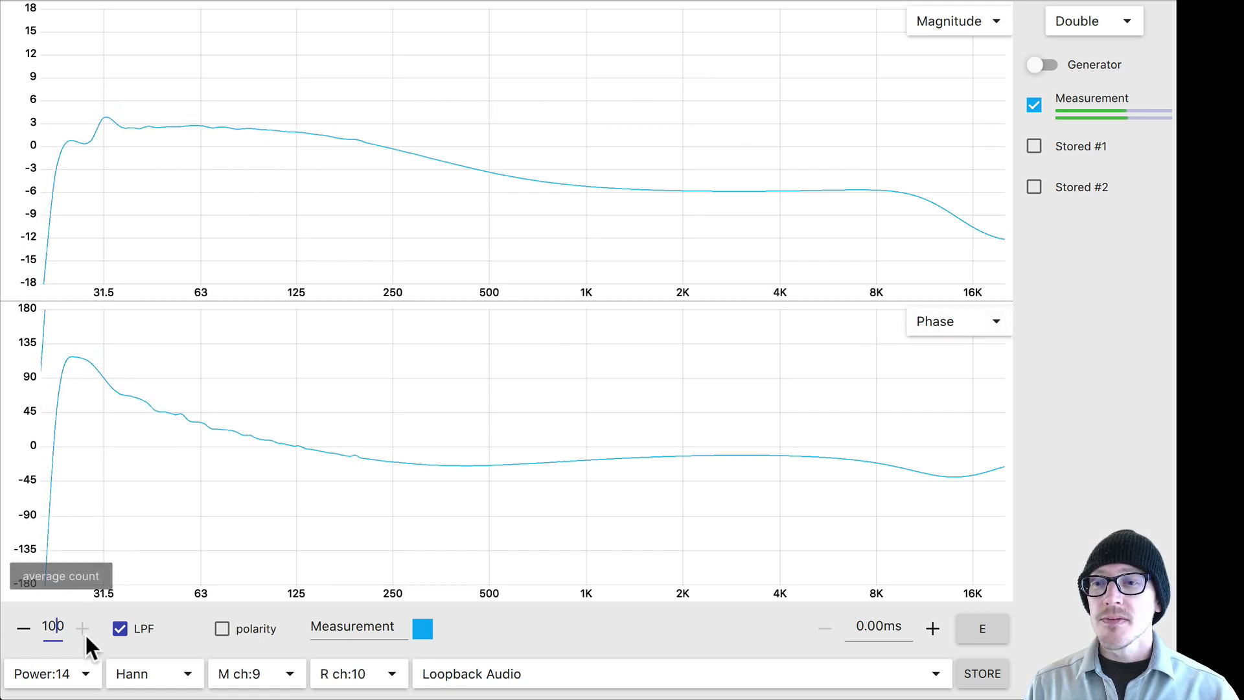
- Try FFT power 16, return to power 14, and start editing the averaging count
{"action": "left_click", "coordinate": [83, 677]}
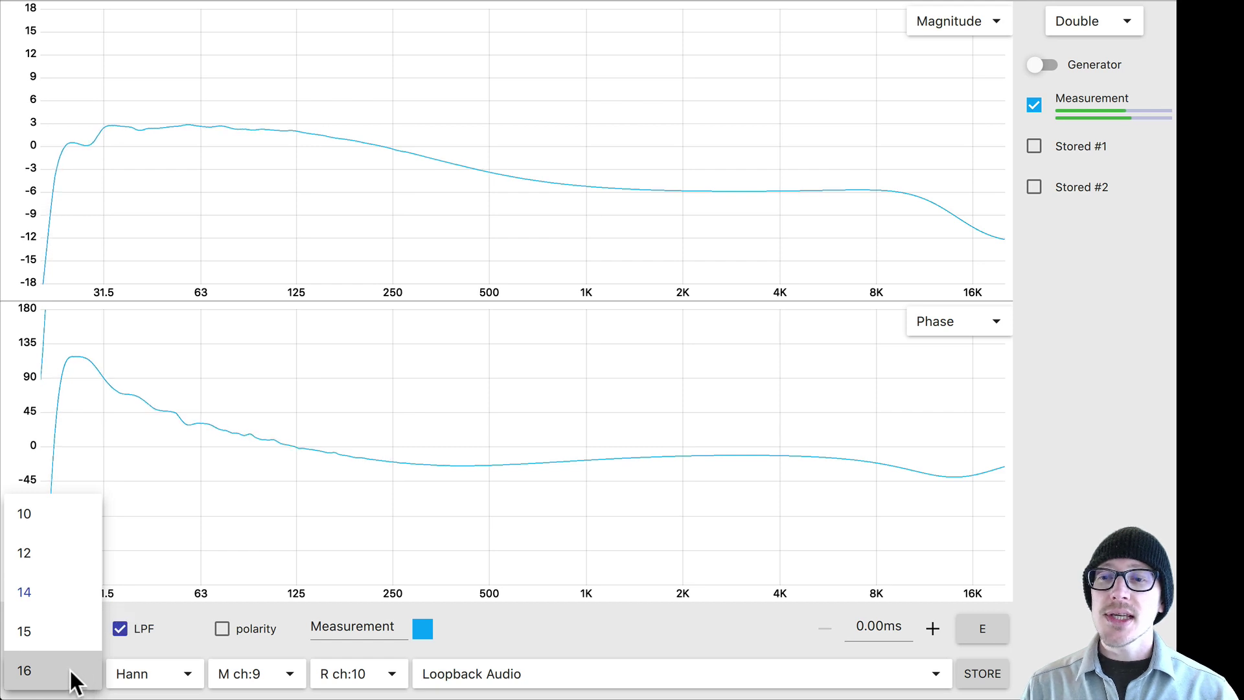
{"action": "left_click", "coordinate": [69, 668]}
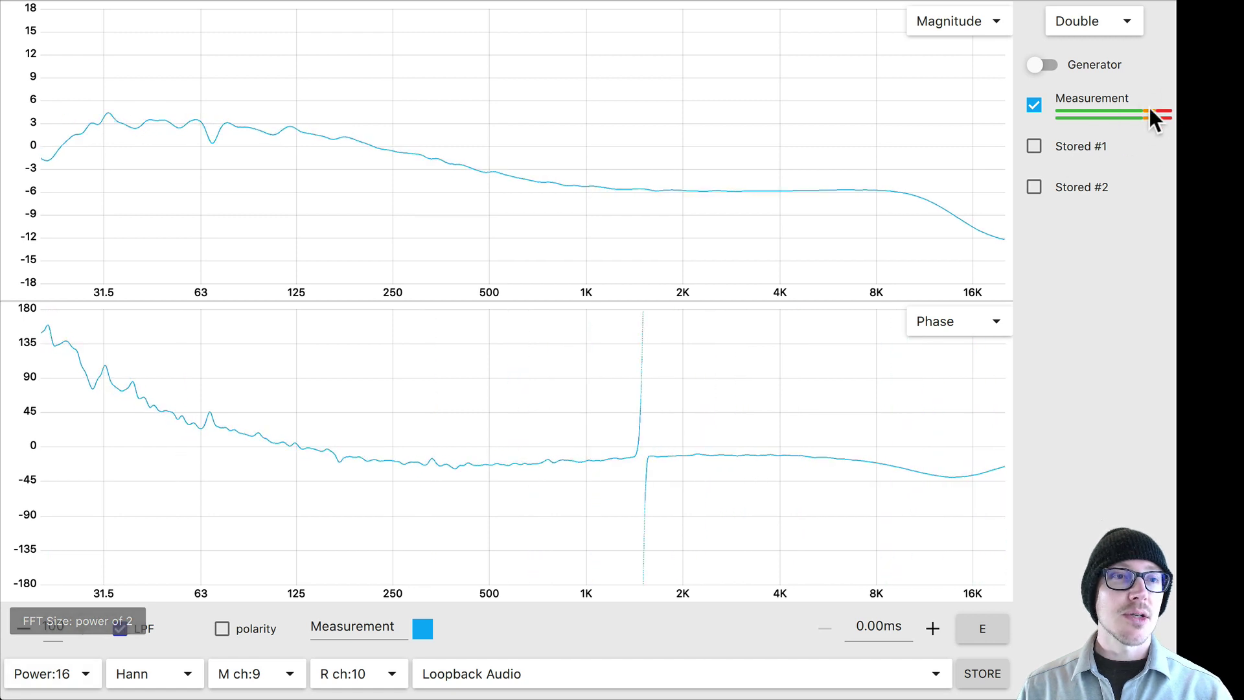
{"action": "left_click", "coordinate": [61, 678]}
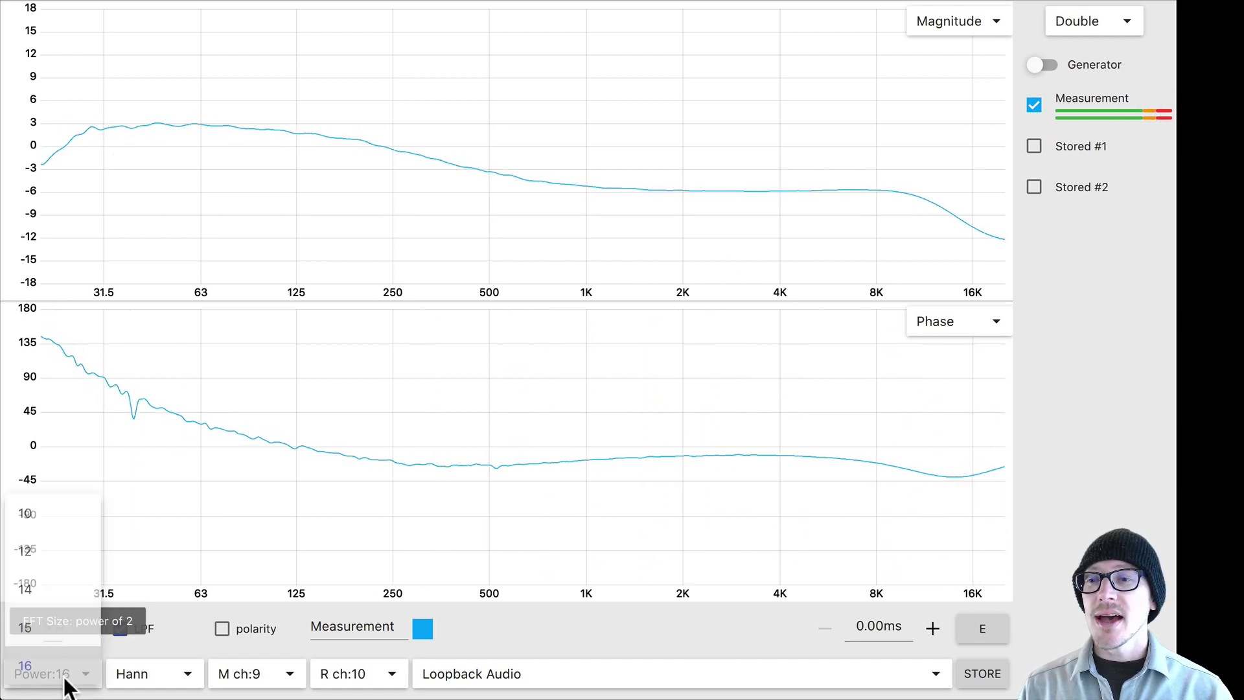
{"action": "left_click", "coordinate": [59, 577]}
{"action": "left_click", "coordinate": [59, 626]}
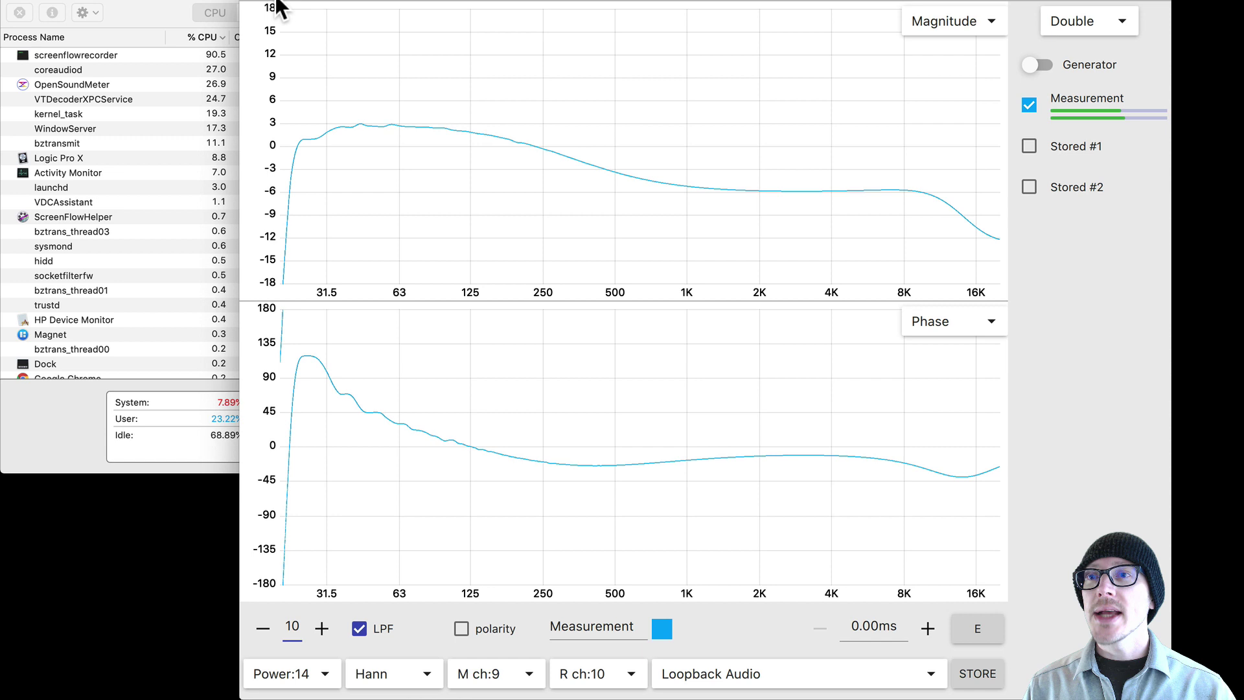
- Select the OpenSoundMeter process in Activity Monitor, then bring Open Sound Meter forward
{"action": "left_click", "coordinate": [126, 84]}
{"action": "left_click", "coordinate": [141, 69]}
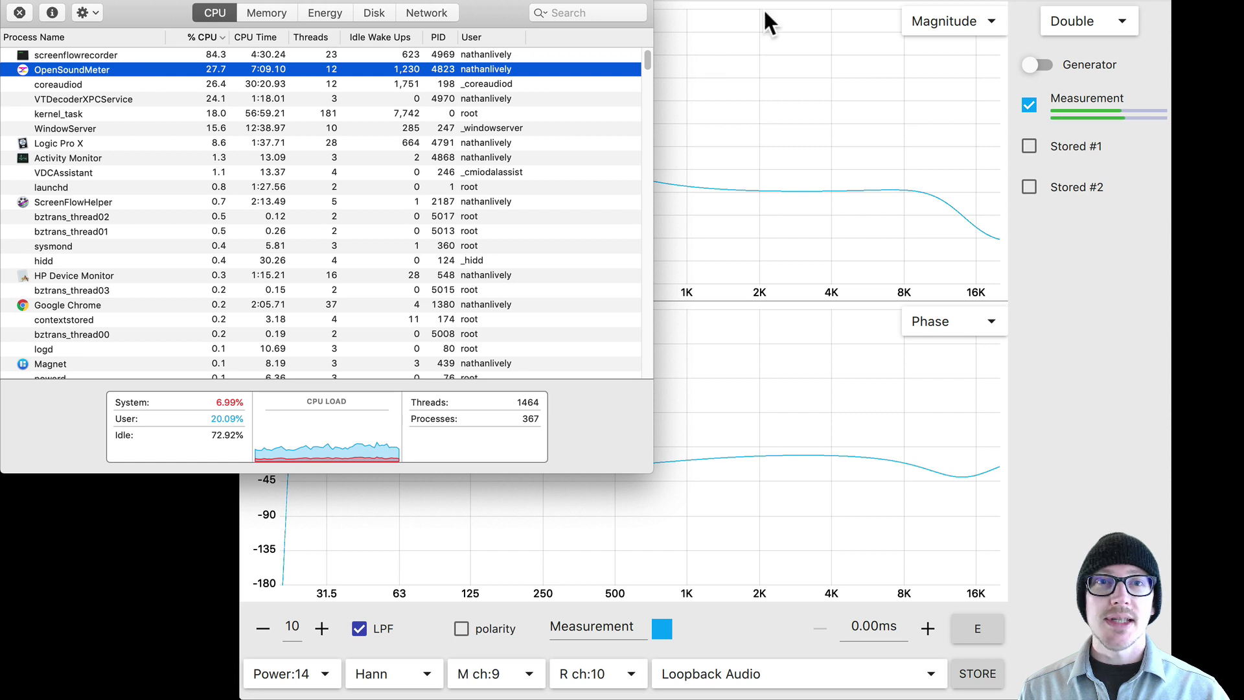
{"action": "left_click", "coordinate": [803, 7]}
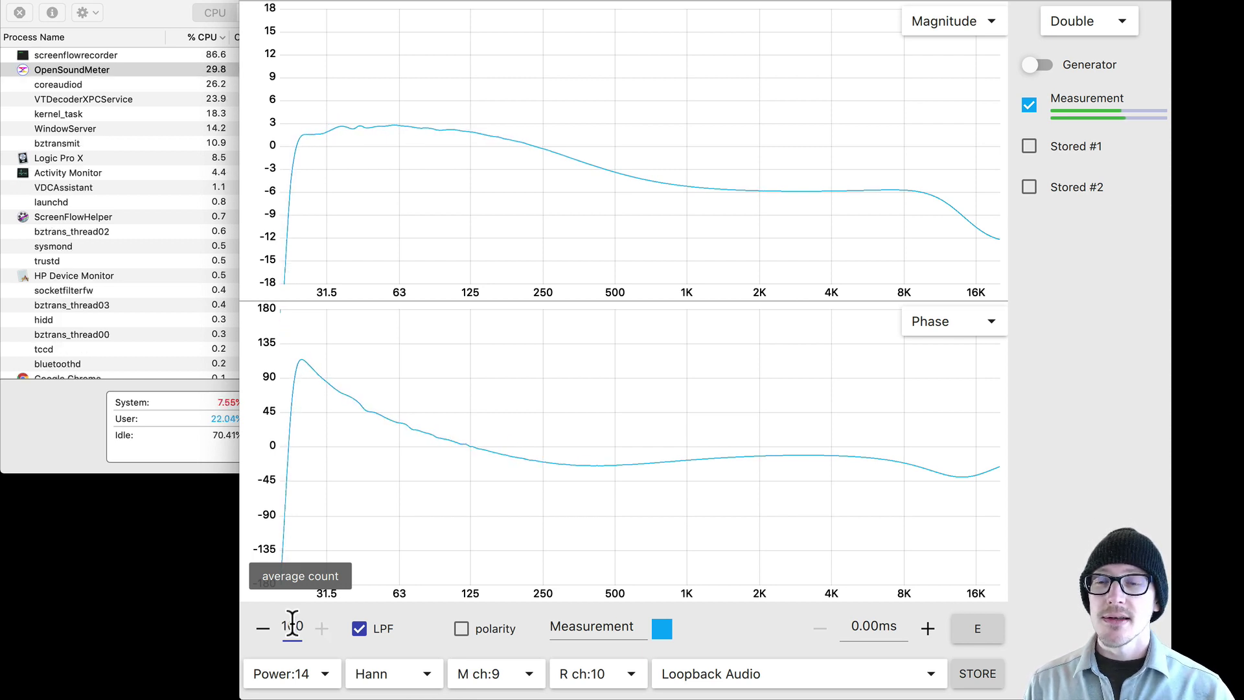
- Switch the FFT power to 16 and back to 14, then hide Activity Monitor
{"action": "left_click", "coordinate": [326, 680]}
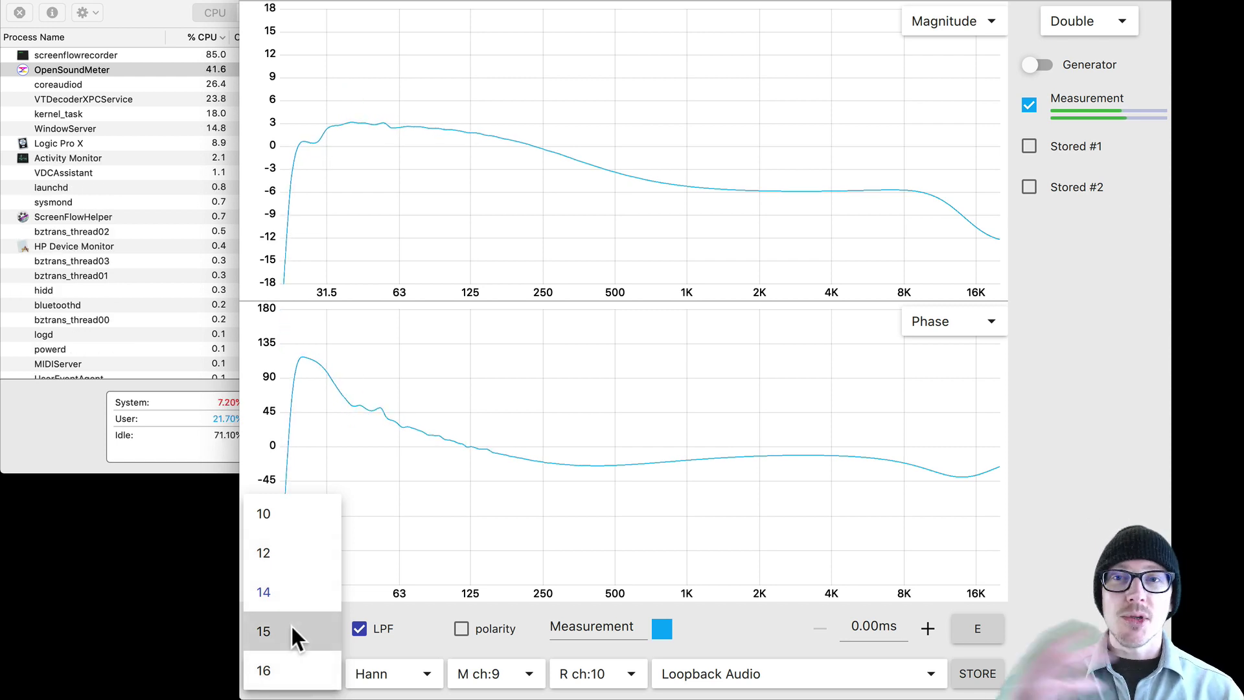
{"action": "left_click", "coordinate": [282, 672]}
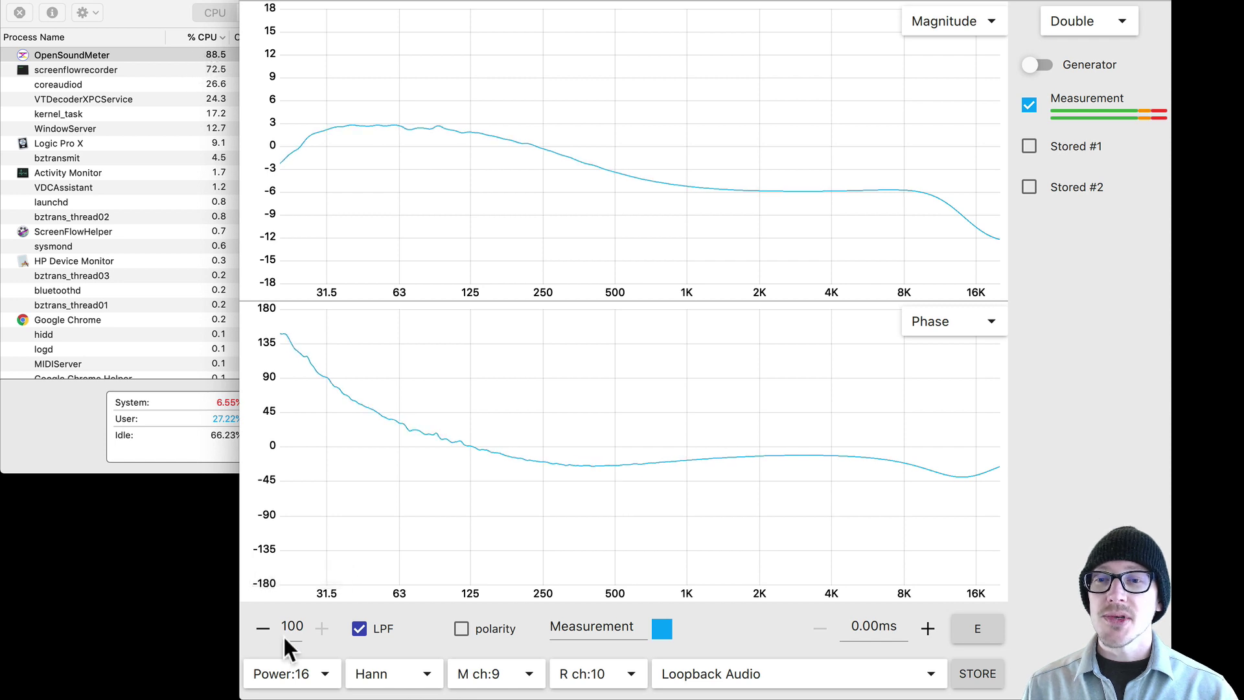
{"action": "left_click", "coordinate": [307, 677]}
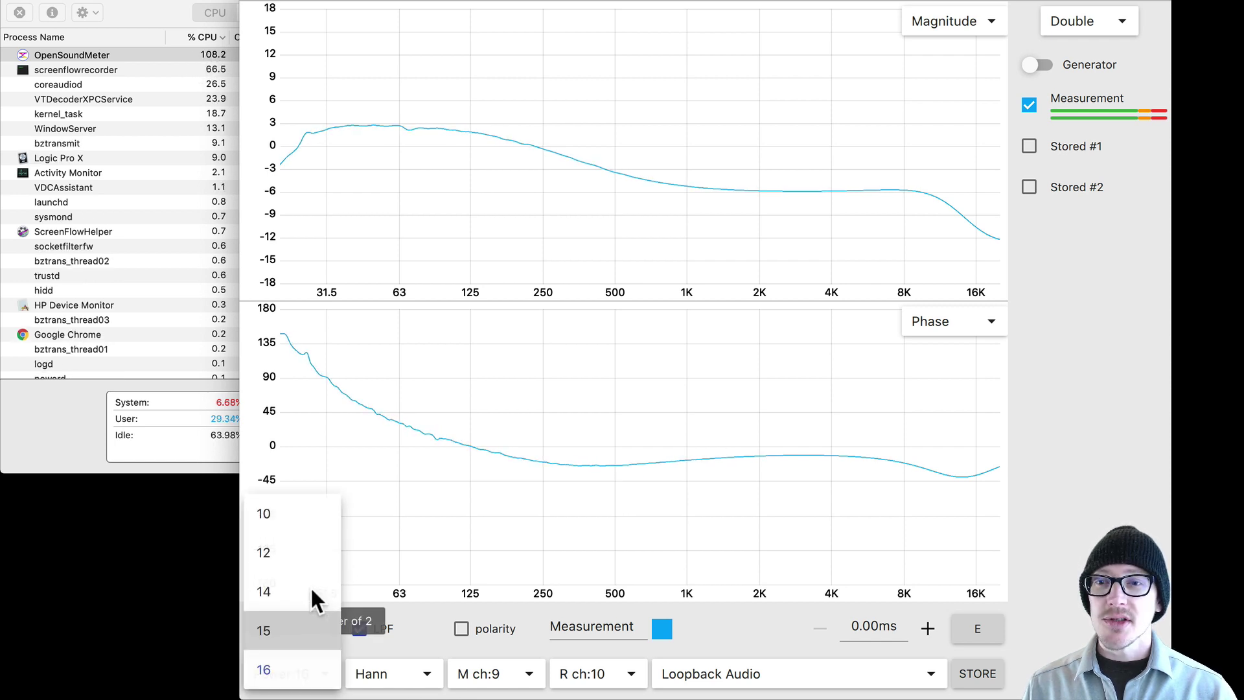
{"action": "left_click", "coordinate": [304, 583]}
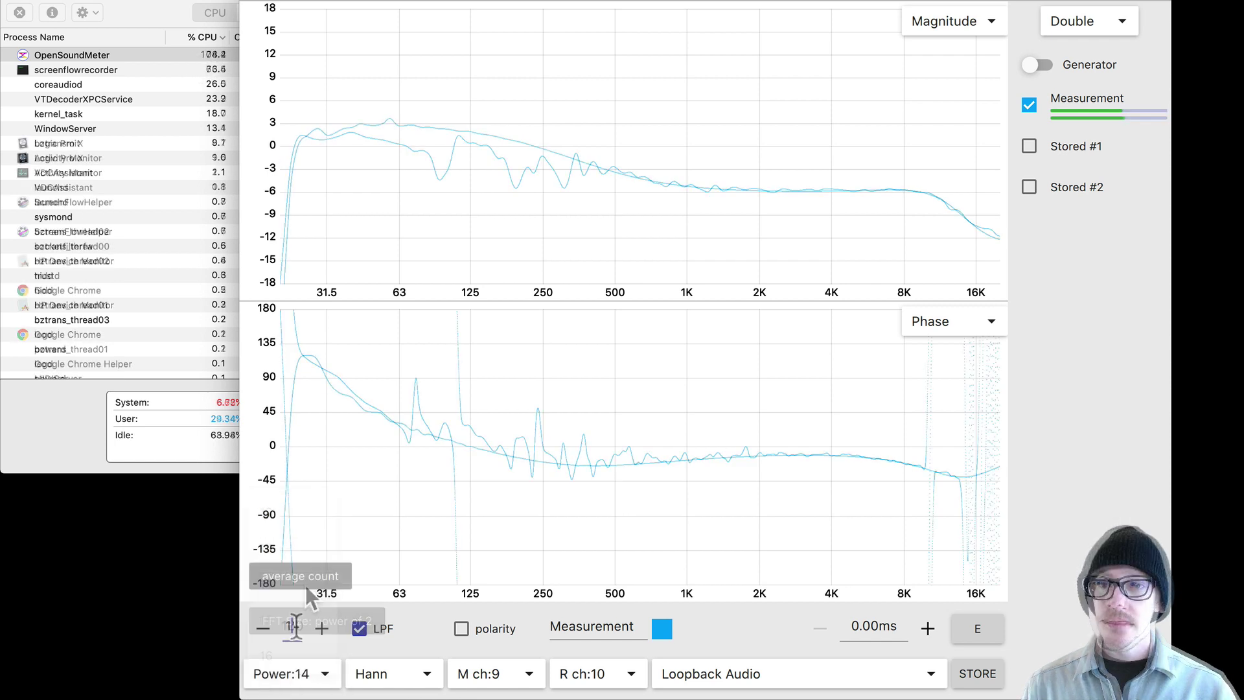
{"action": "double_click", "coordinate": [154, 5]}
{"action": "double_click", "coordinate": [155, 5]}
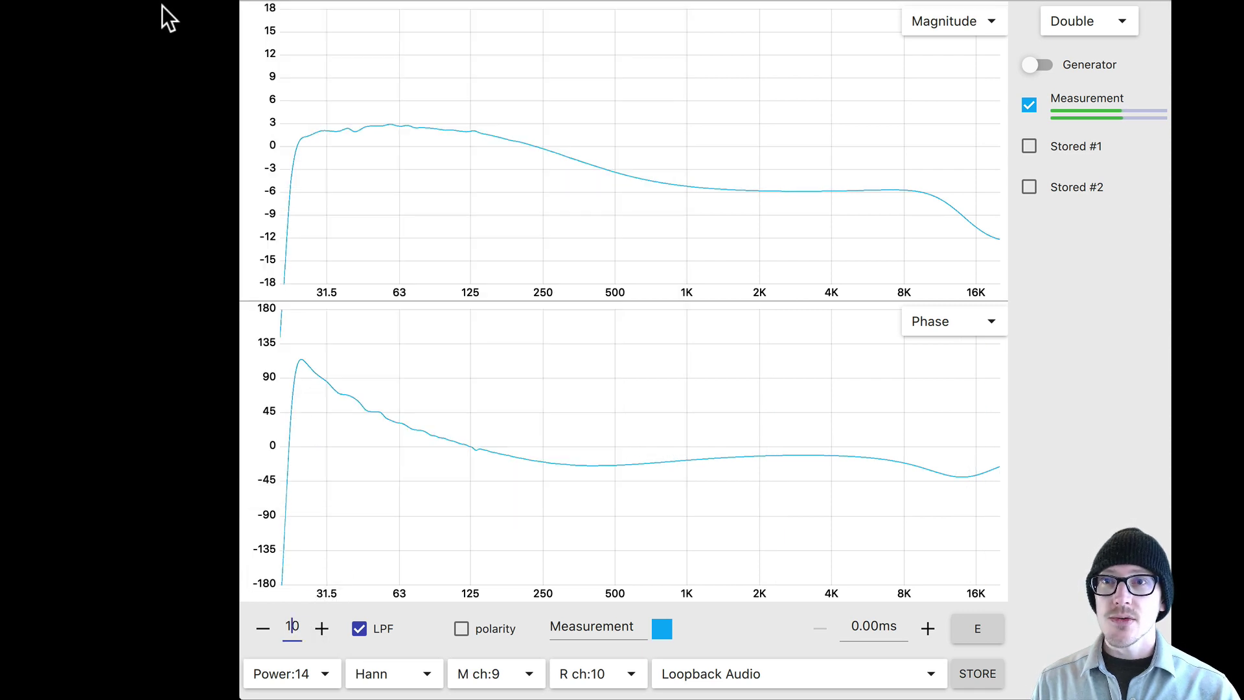
- Zoom the Open Sound Meter window to full width so both plots fill the screen
{"action": "double_click", "coordinate": [428, 1]}
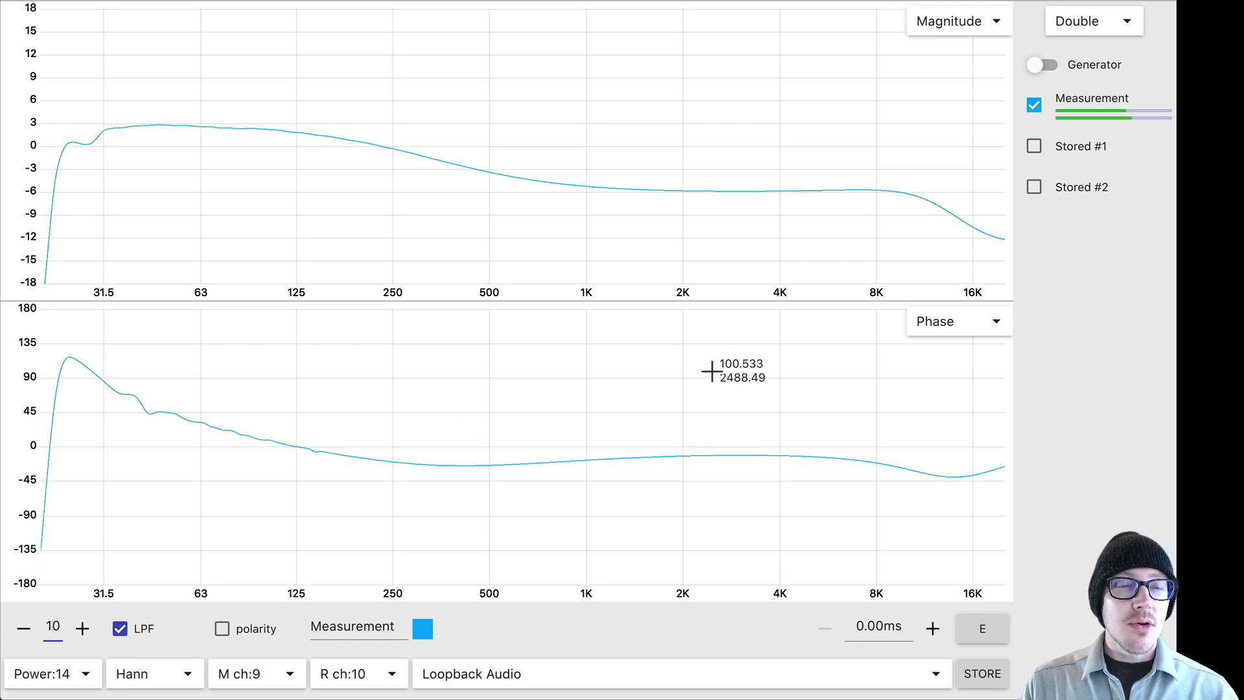
- Set M ch to 1 and R ch to 2, then apply the 5.33 ms estimated delay
{"action": "left_click", "coordinate": [285, 677]}
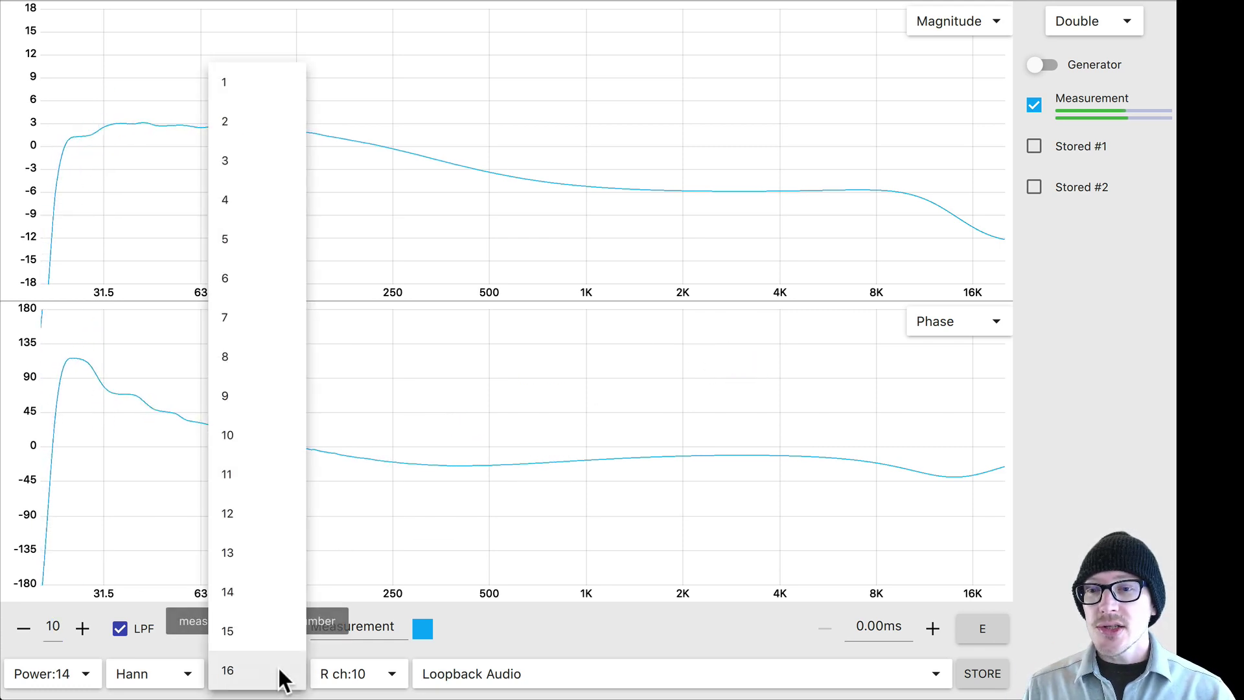
{"action": "left_click", "coordinate": [266, 83]}
{"action": "left_click", "coordinate": [350, 674]}
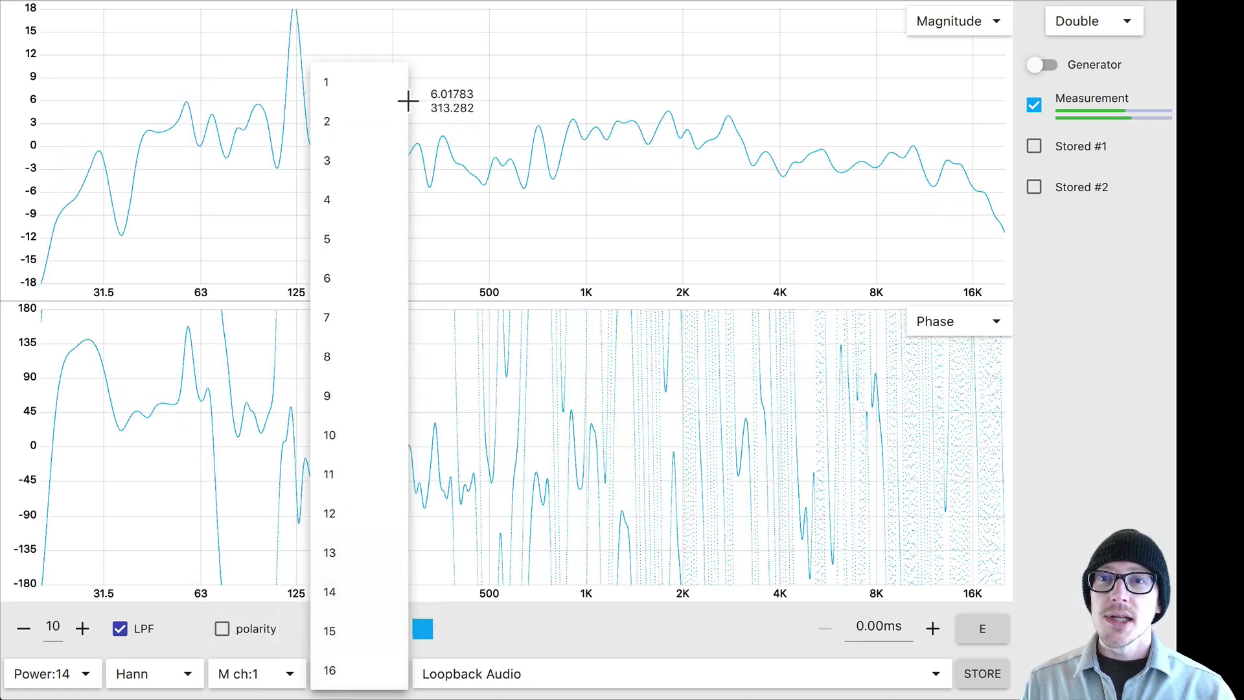
{"action": "left_click", "coordinate": [376, 121]}
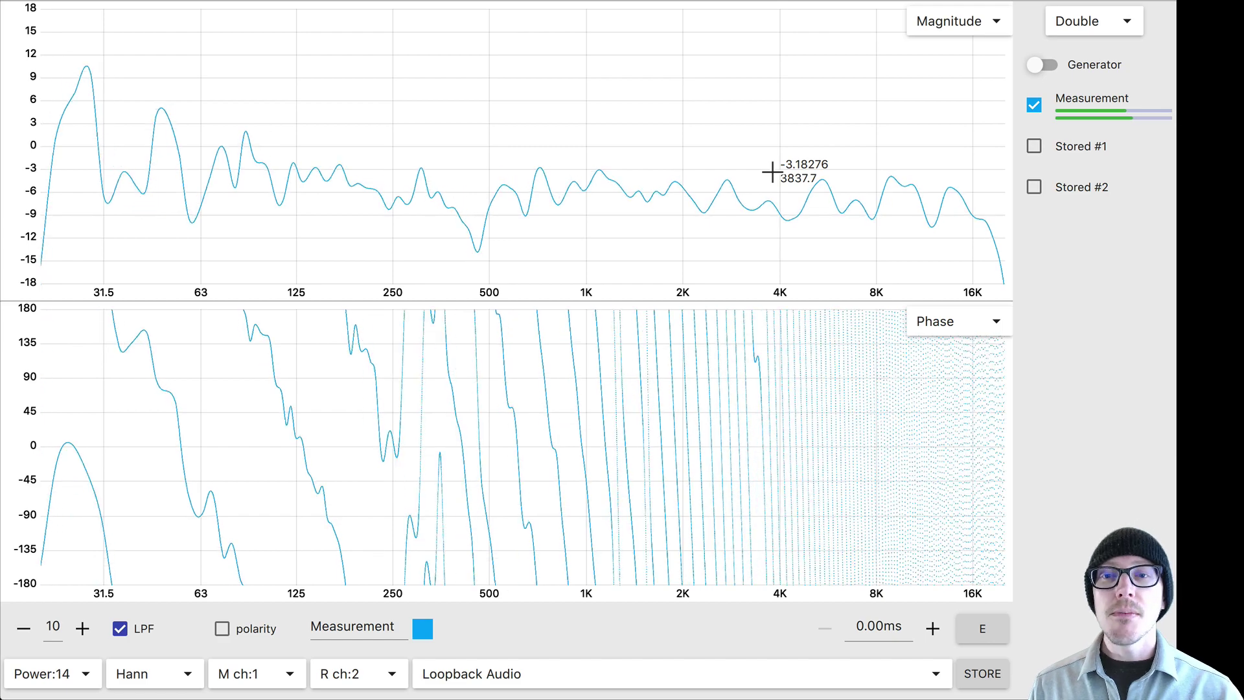
{"action": "mouse_move", "coordinate": [878, 627]}
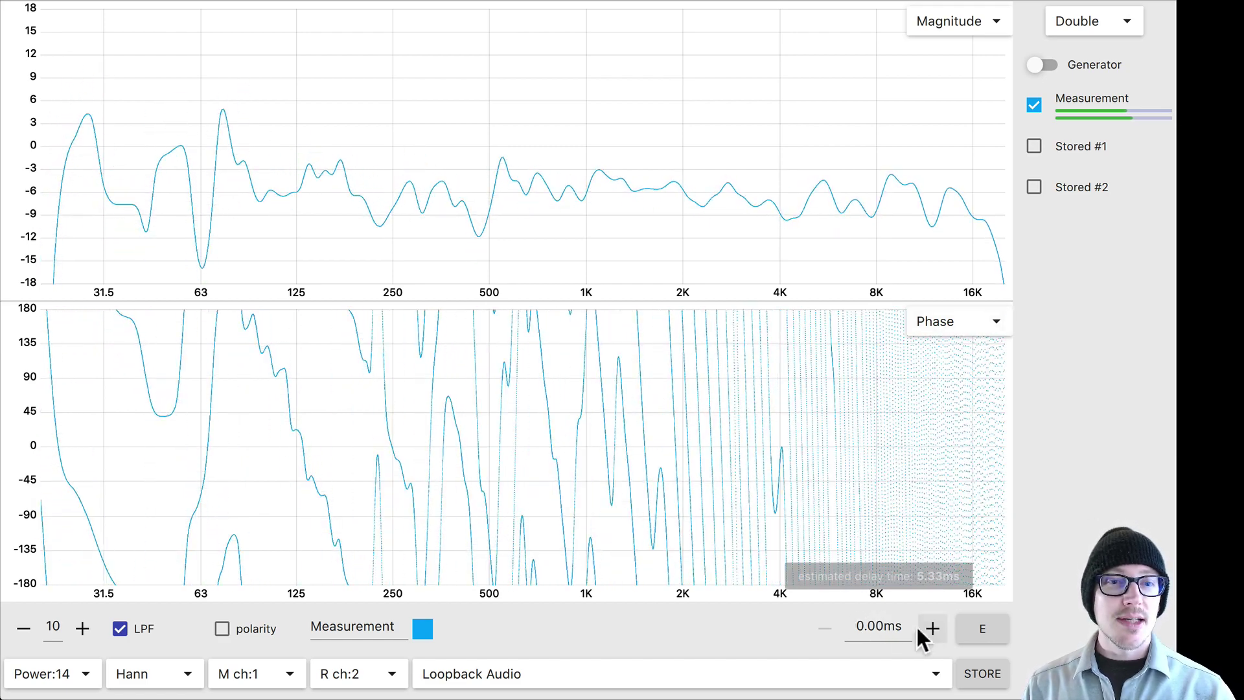
{"action": "left_click", "coordinate": [989, 625]}
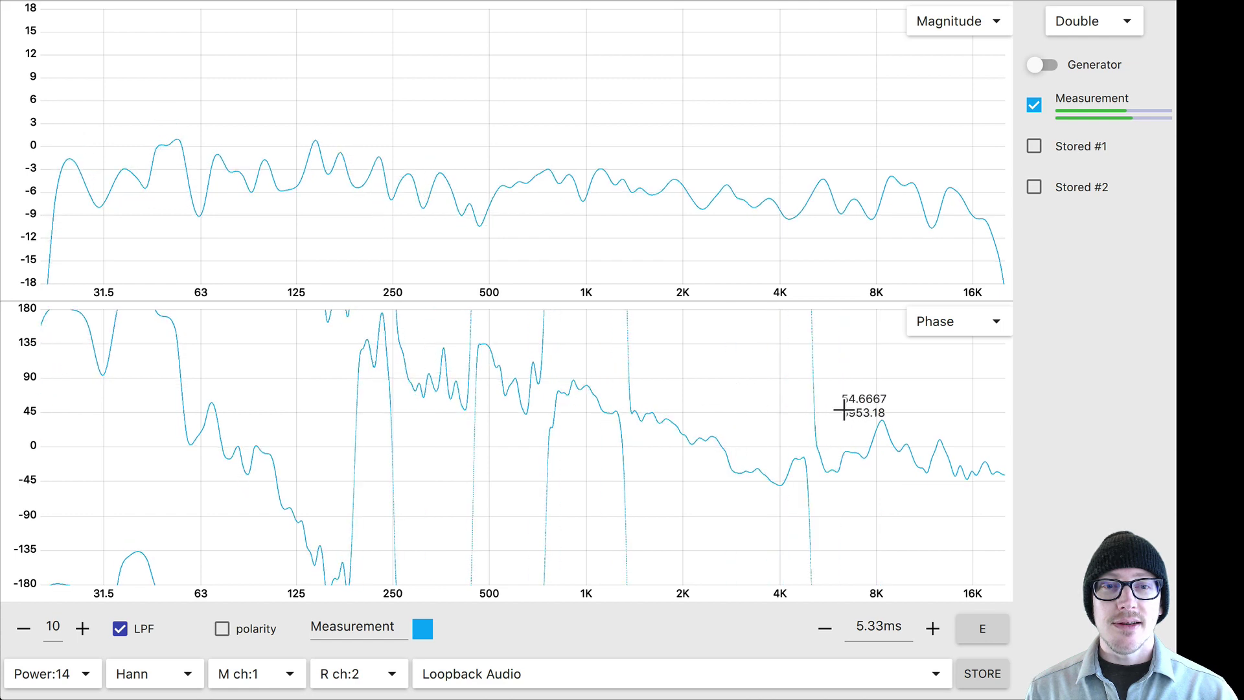
- Set averaging to 50 and plot the graph at 48 points per octave
{"action": "left_click", "coordinate": [54, 624]}
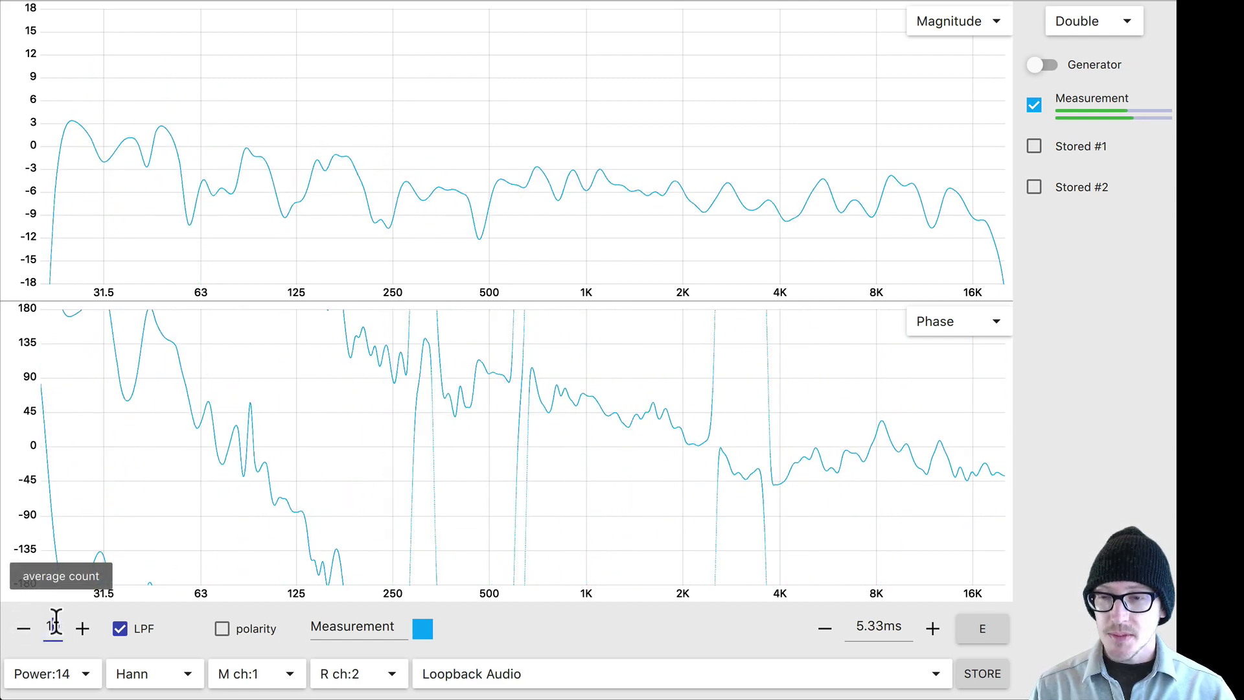
{"action": "left_click", "coordinate": [431, 439]}
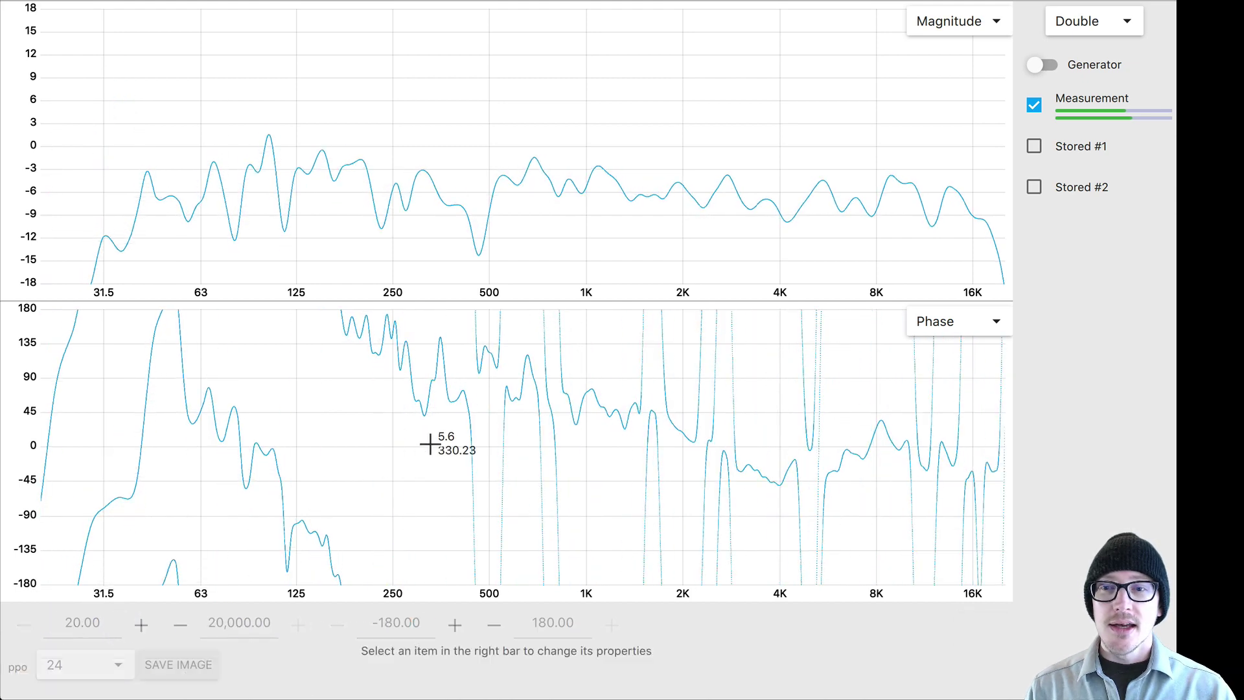
{"action": "left_click", "coordinate": [88, 665]}
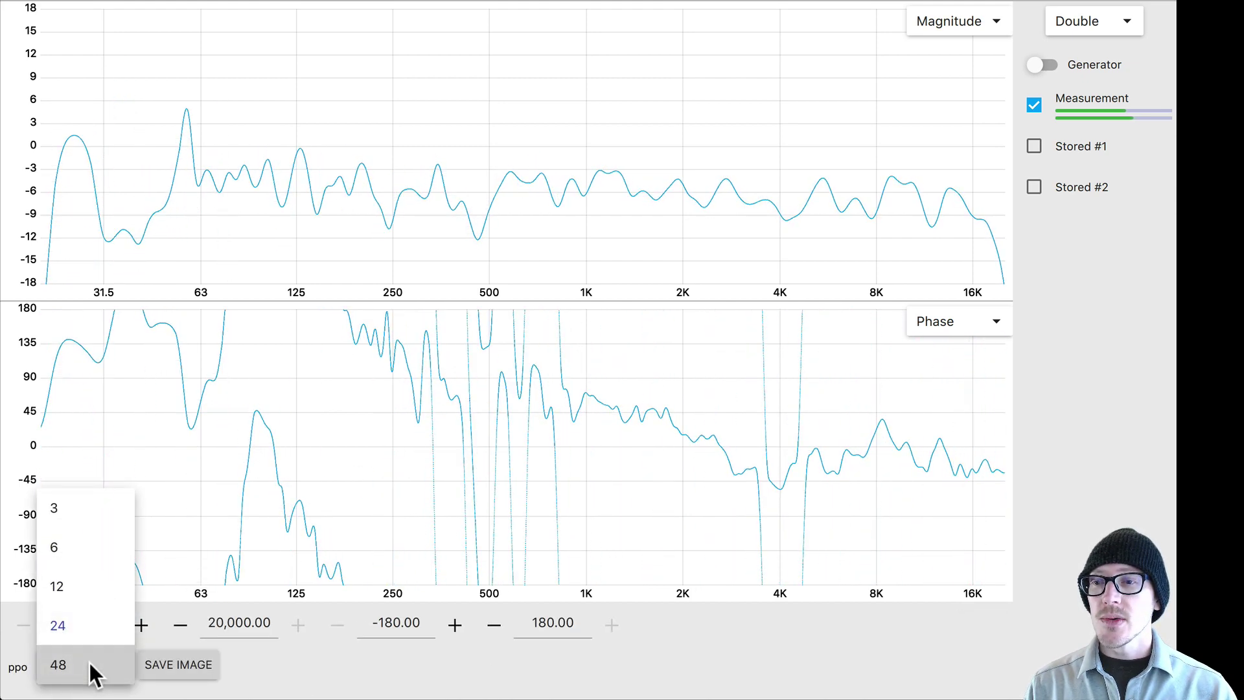
{"action": "left_click", "coordinate": [97, 673]}
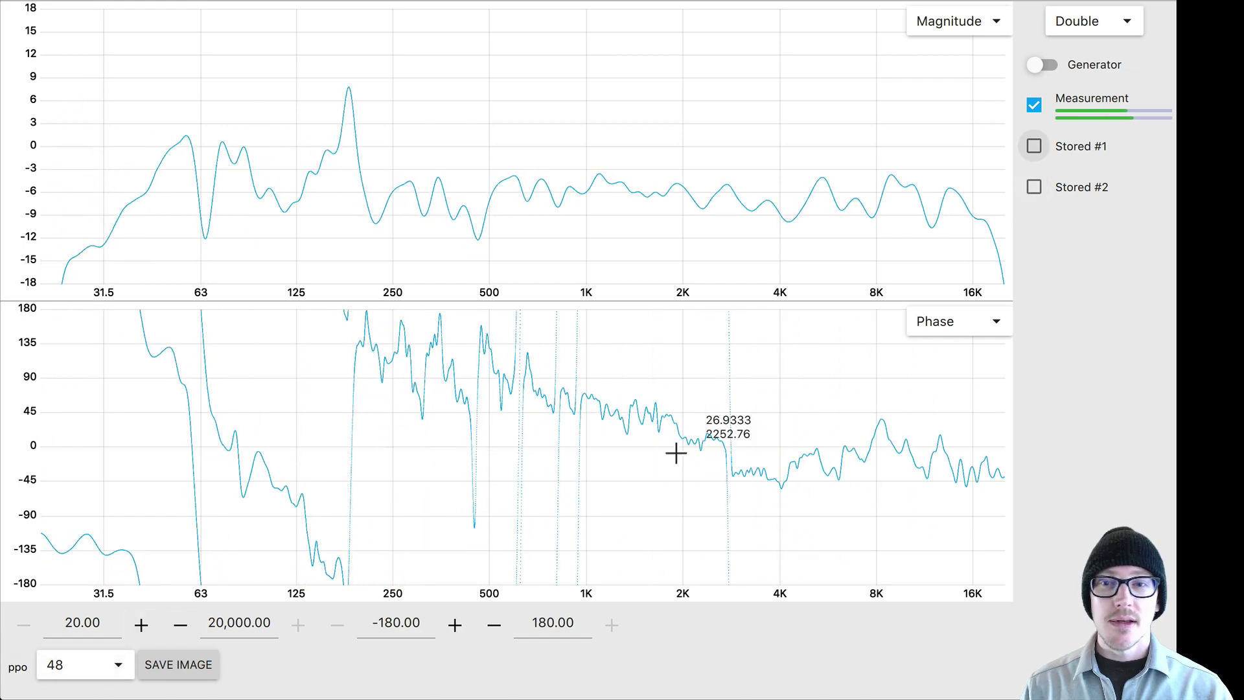
- Back in the Measurement settings, raise the FFT power to 15
{"action": "left_click", "coordinate": [1094, 99]}
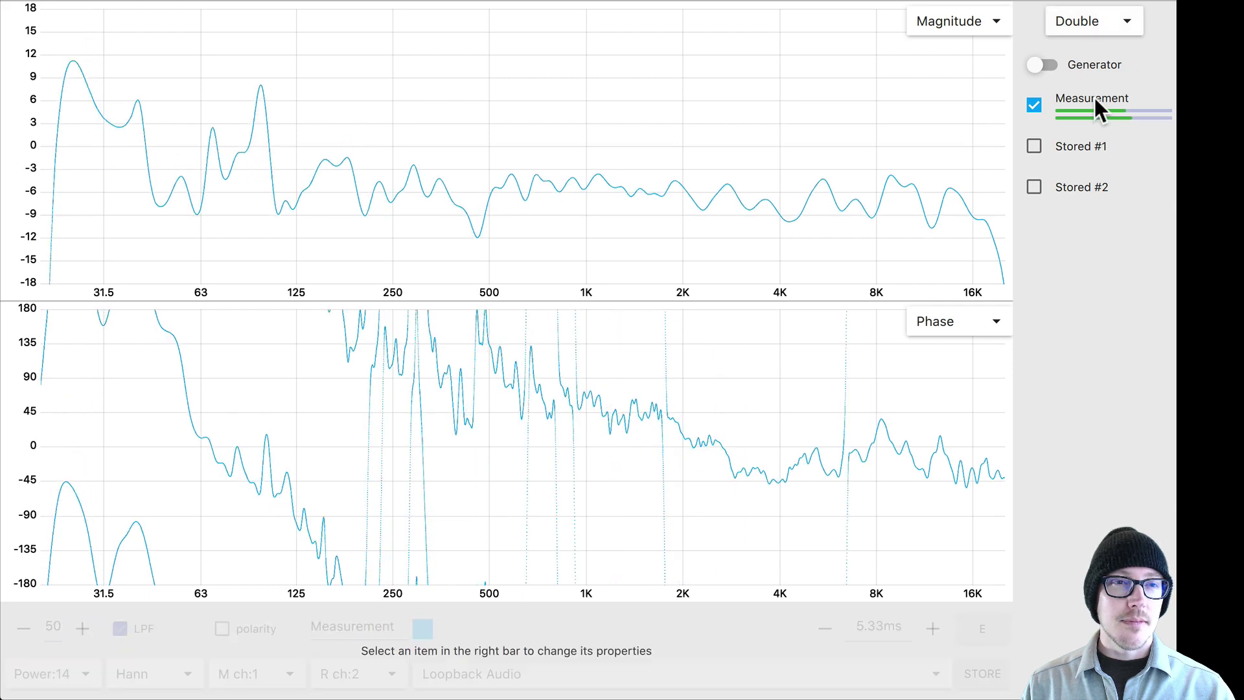
{"action": "left_click", "coordinate": [74, 675]}
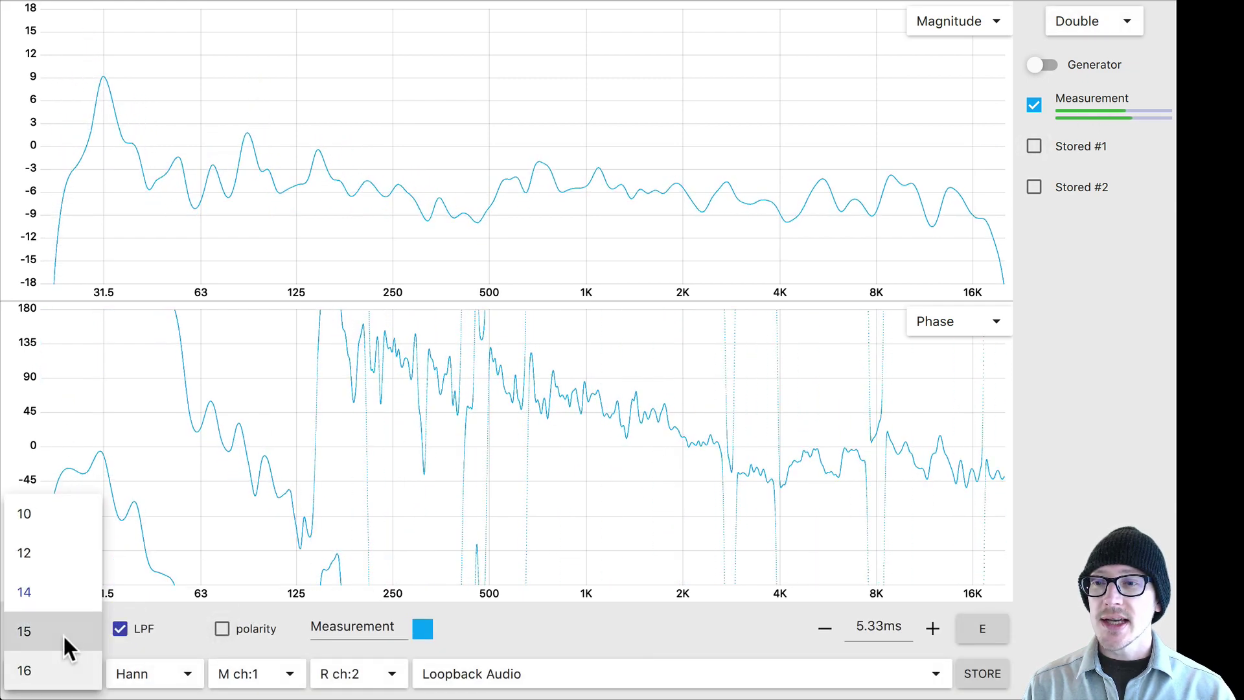
{"action": "left_click", "coordinate": [63, 642]}
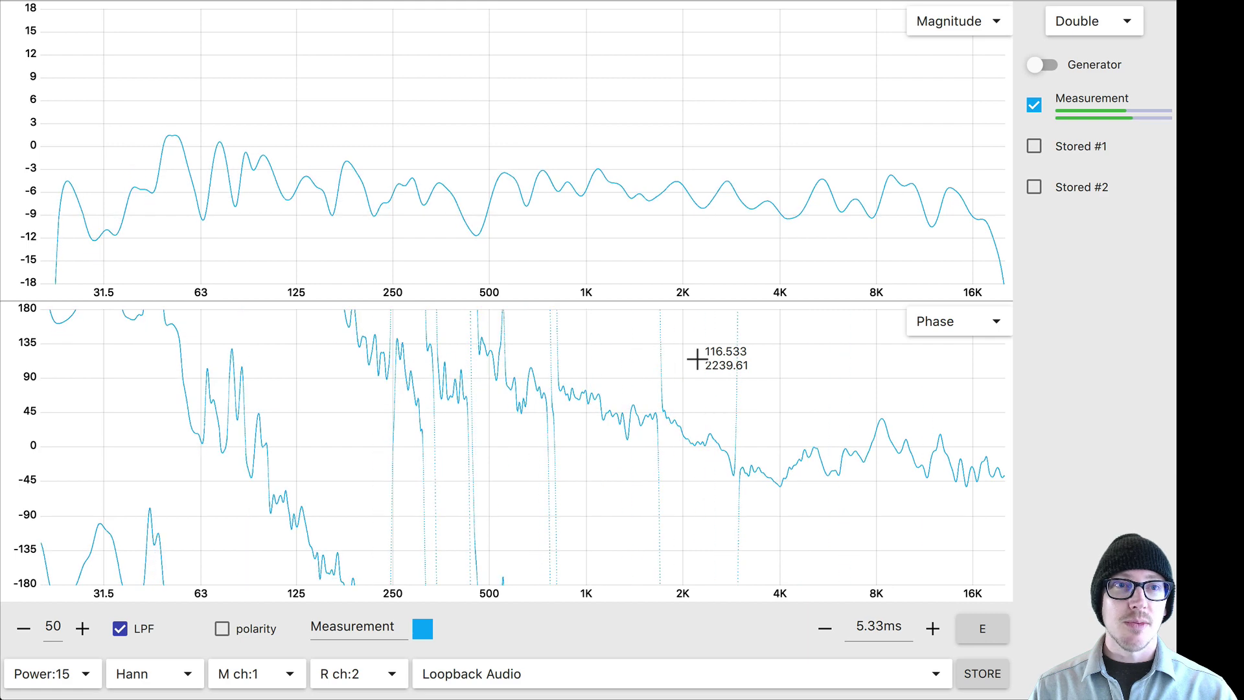
- Store snapshots Stored #3, #4 and #5, leaving the live Measurement trace hidden
{"action": "left_click", "coordinate": [982, 673]}
{"action": "left_click", "coordinate": [1033, 104]}
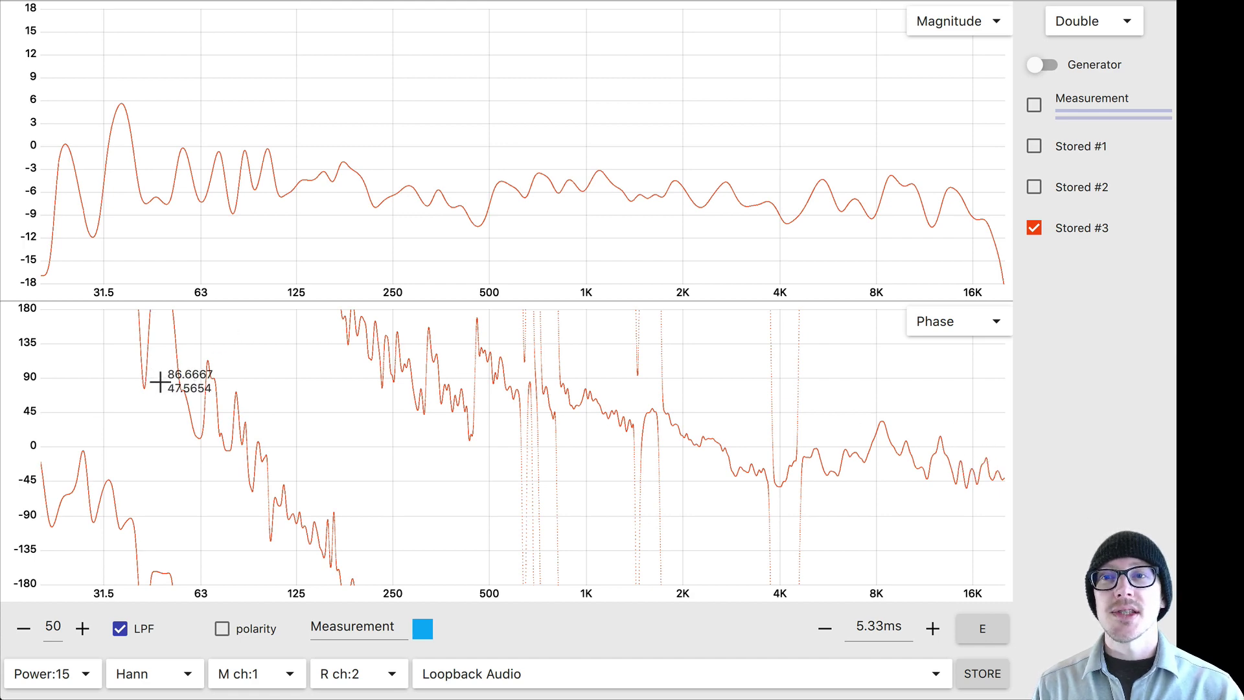
{"action": "left_click", "coordinate": [1034, 105]}
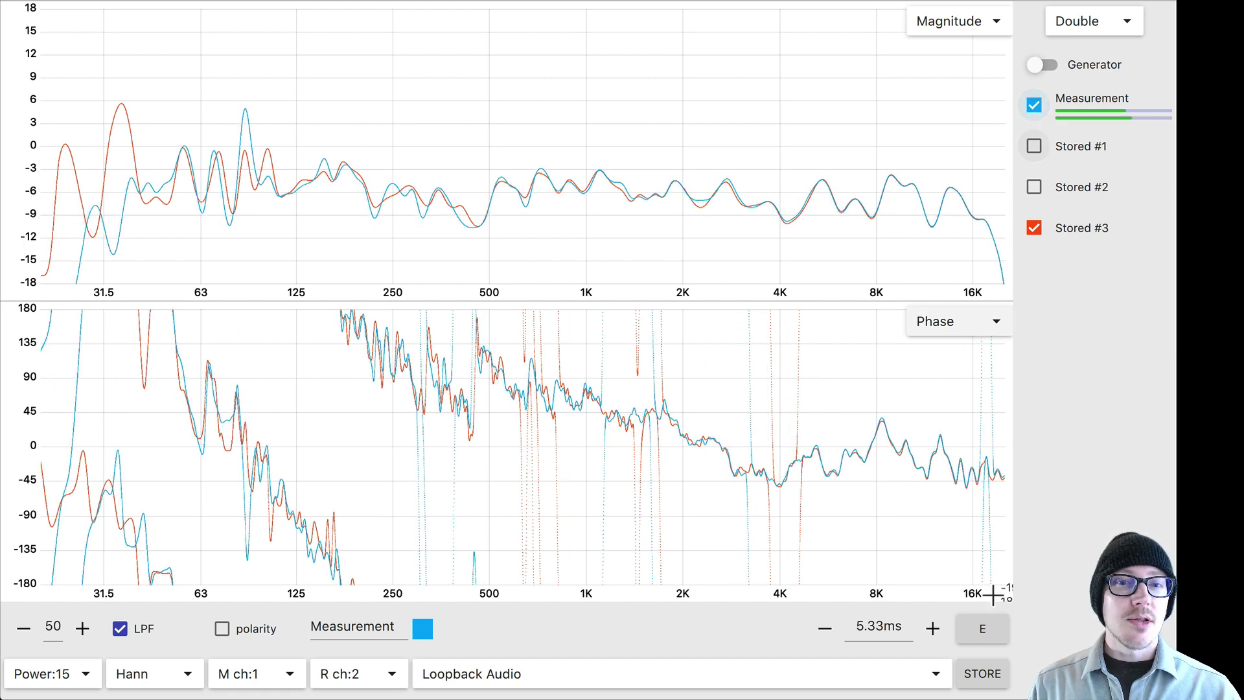
{"action": "left_click", "coordinate": [976, 678]}
{"action": "left_click", "coordinate": [976, 677]}
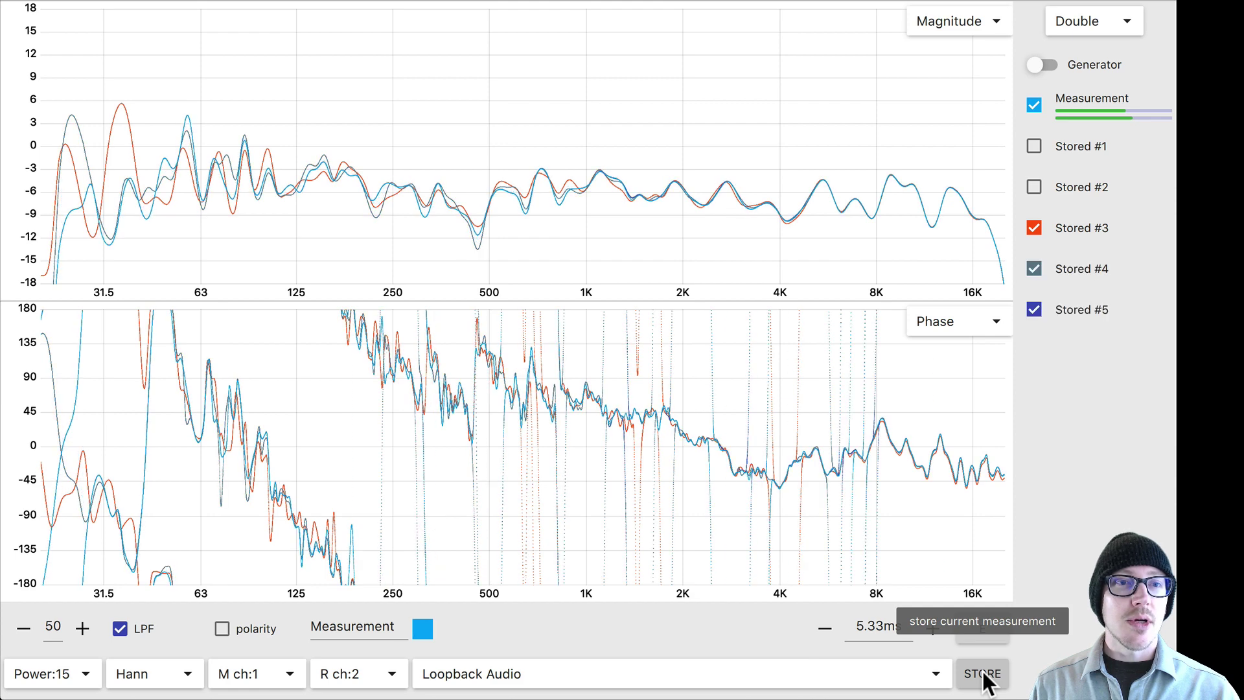
{"action": "left_click", "coordinate": [1035, 107]}
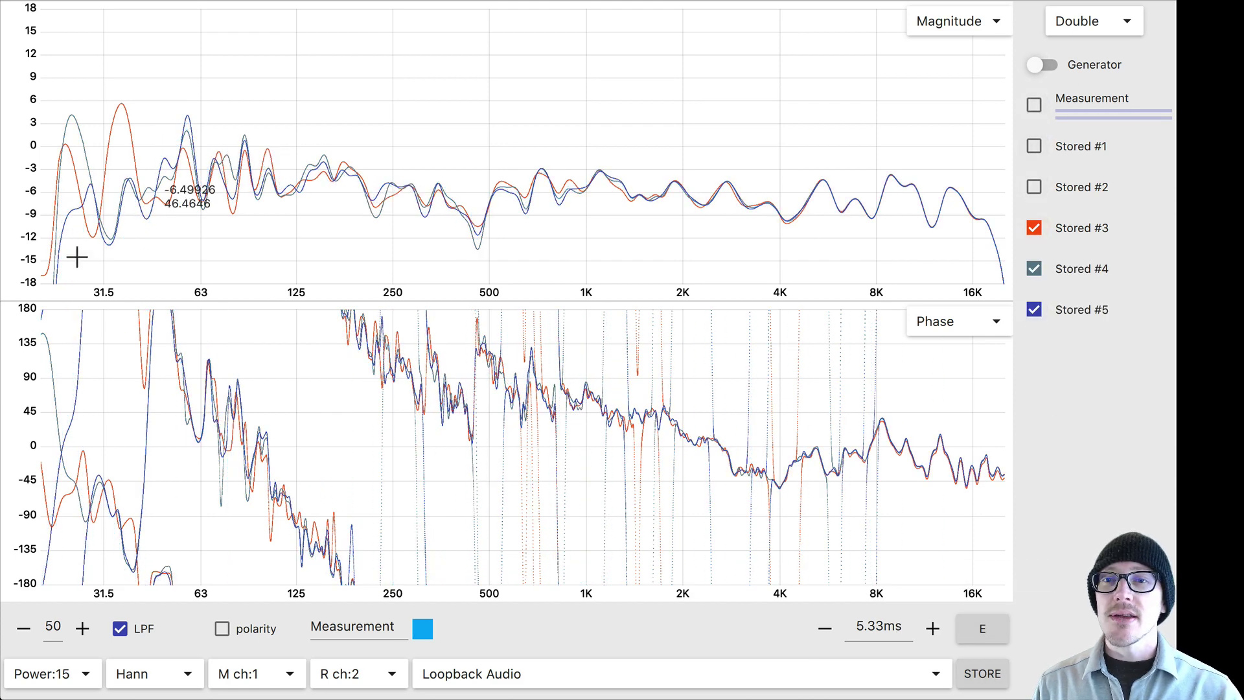